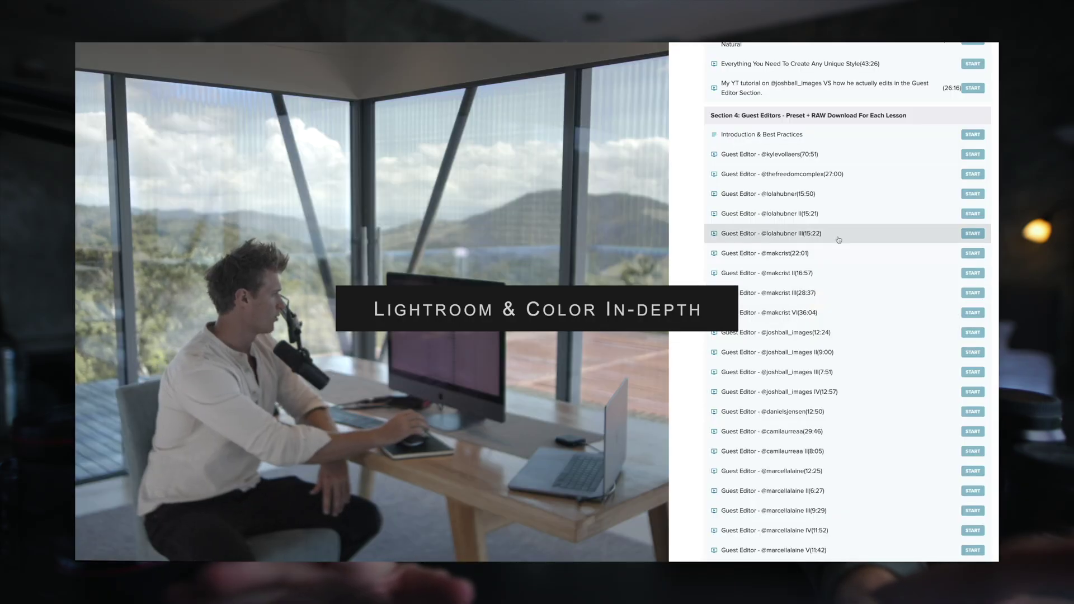
Dismiss the panel visibility options and move to the deer-by-the-lake photo.
{"action": "scroll", "coordinate": [873, 254], "scroll_direction": "up", "scroll_amount": 1}
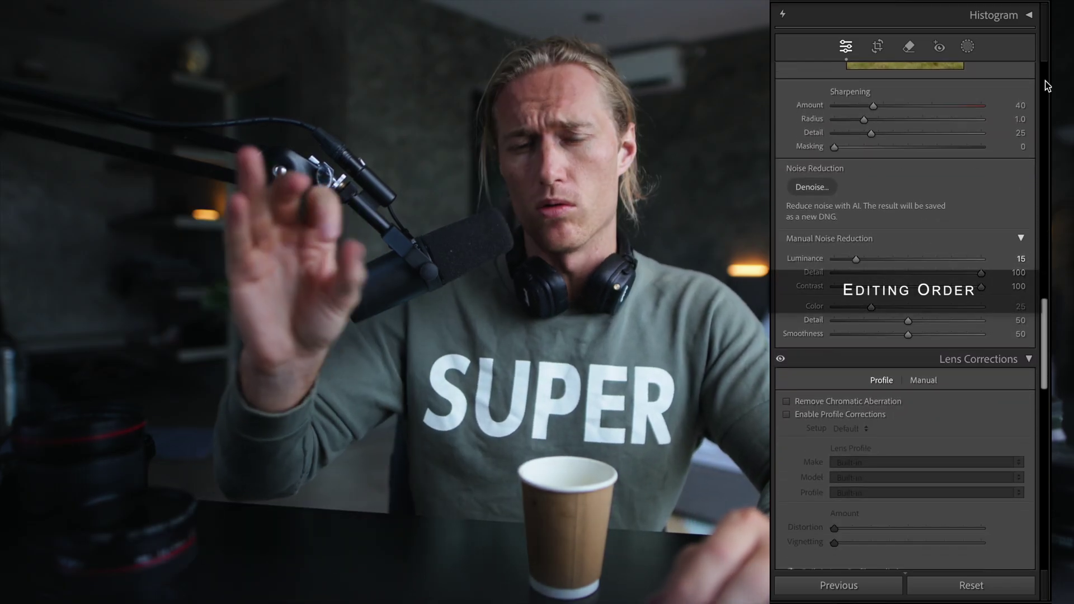
{"action": "scroll", "coordinate": [1020, 250], "scroll_direction": "down", "scroll_amount": 8}
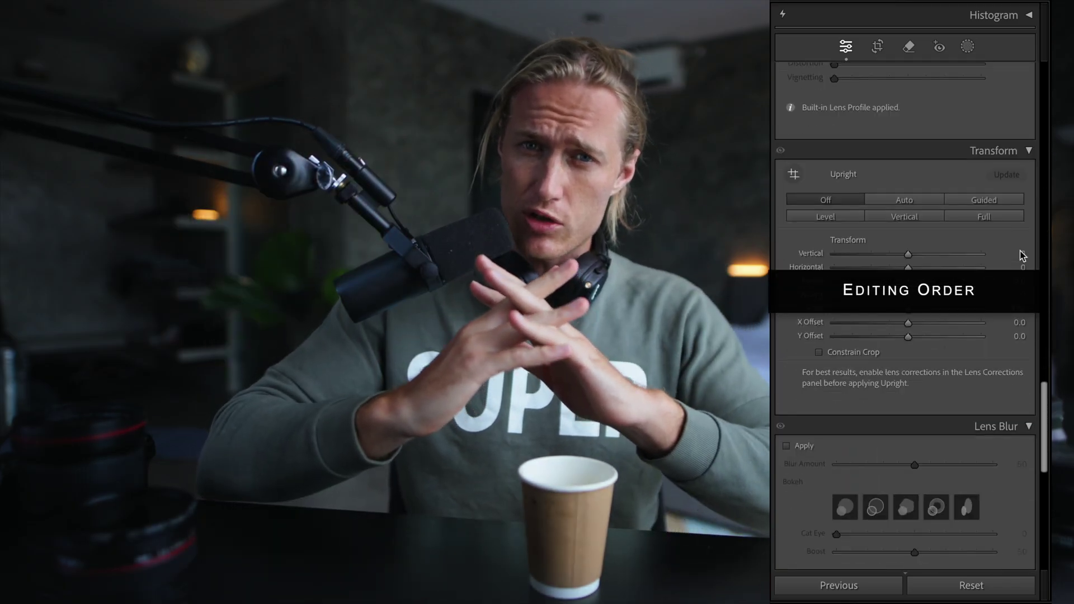
{"action": "scroll", "coordinate": [1019, 251], "scroll_direction": "down", "scroll_amount": 7}
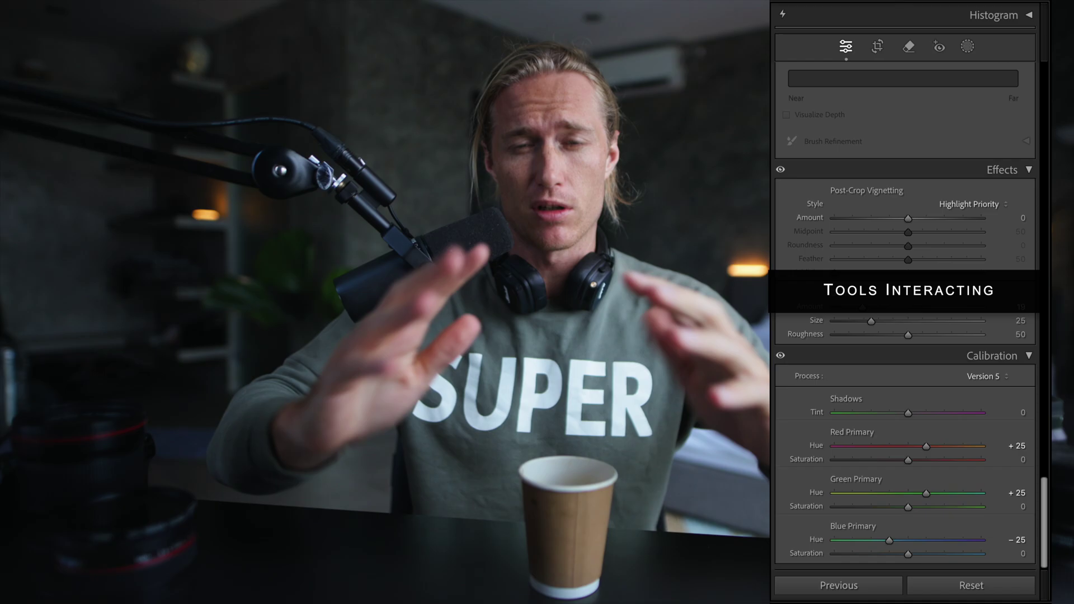
{"action": "key", "text": "Escape"}
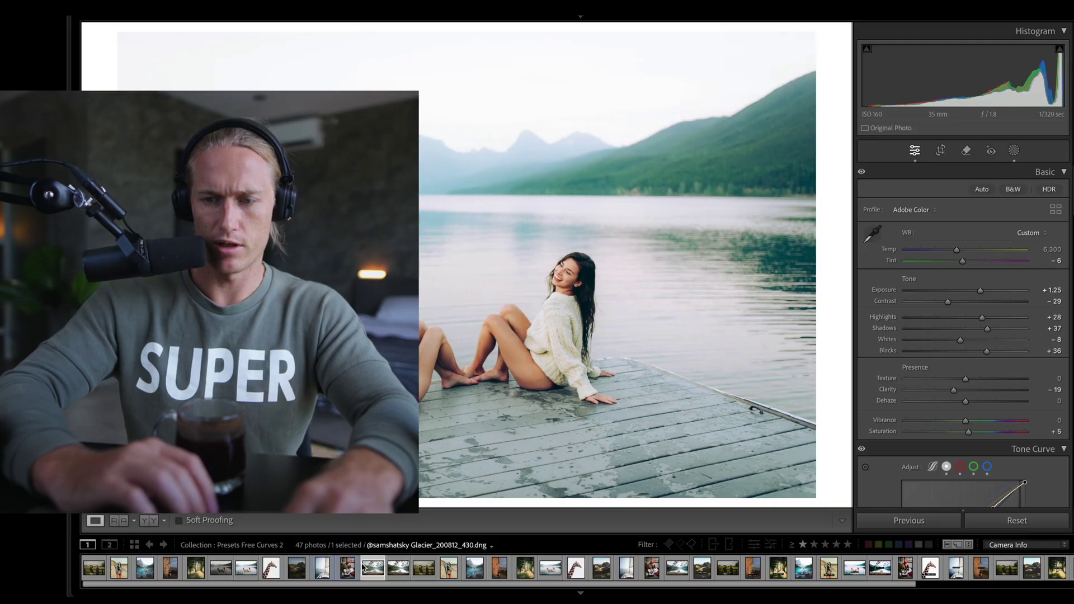
{"action": "key", "text": "Right"}
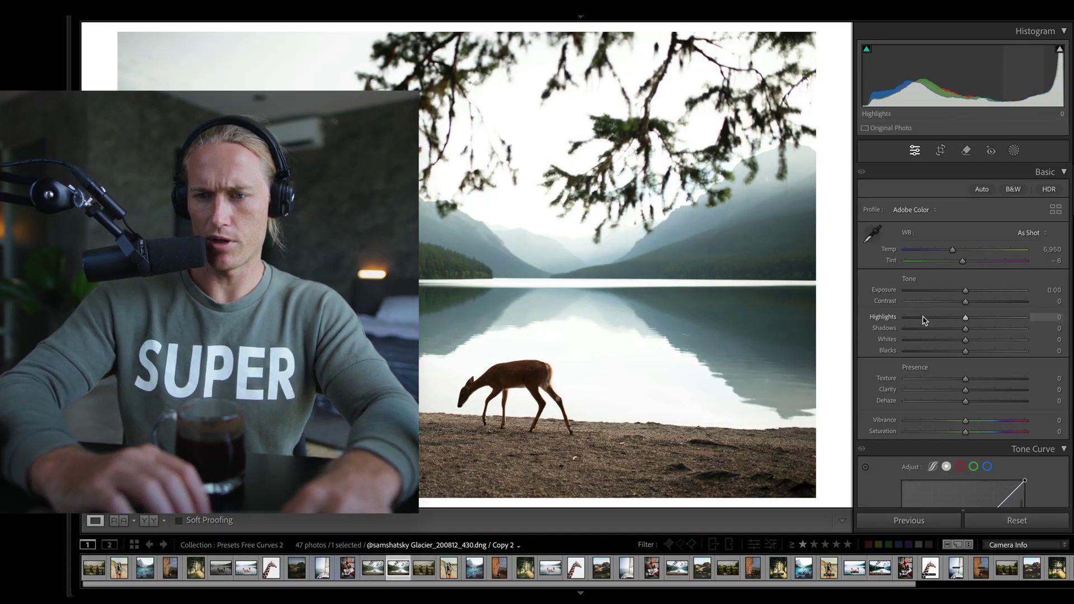
At 1:1 zoom, test Highlights at -100 and +100, resetting it to 0 each time.
{"action": "left_click_drag", "start_coordinate": [924, 320], "coordinate": [791, 318]}
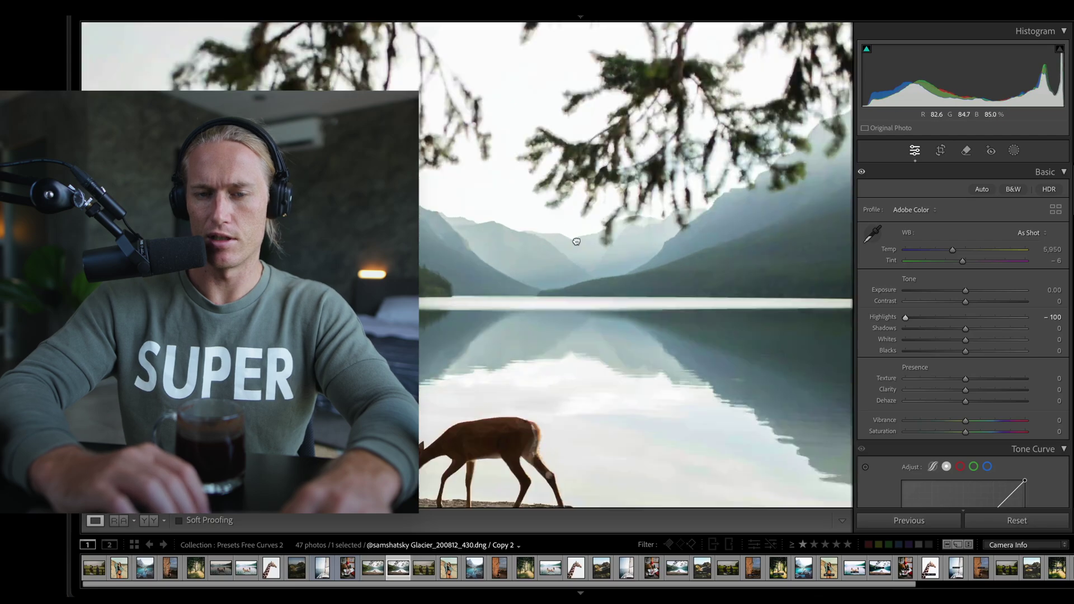
{"action": "left_click", "coordinate": [574, 249]}
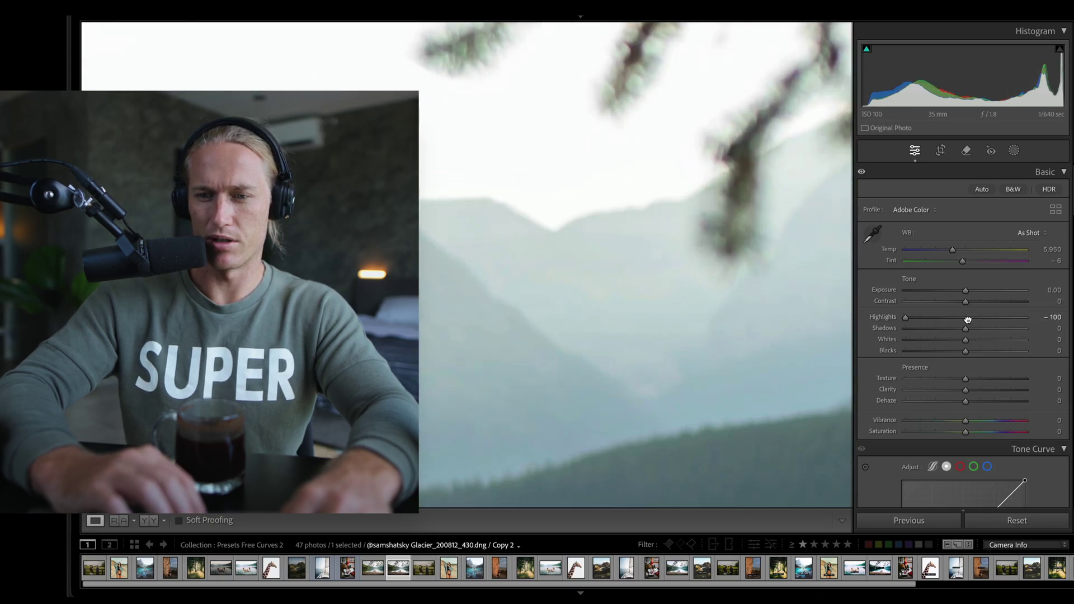
{"action": "left_click_drag", "start_coordinate": [964, 317], "coordinate": [1033, 330]}
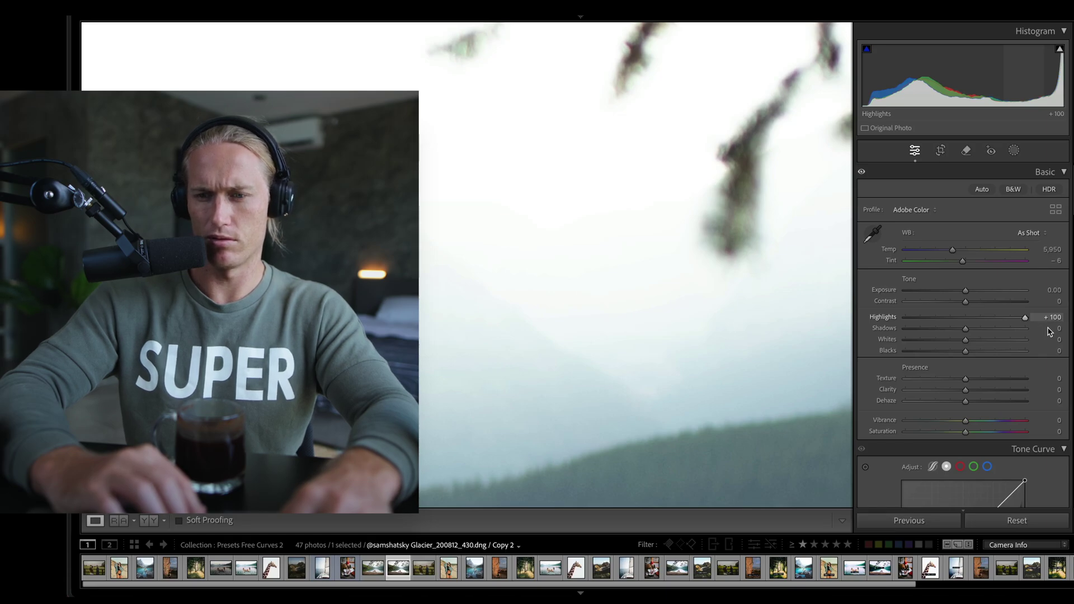
{"action": "double_click", "coordinate": [940, 319]}
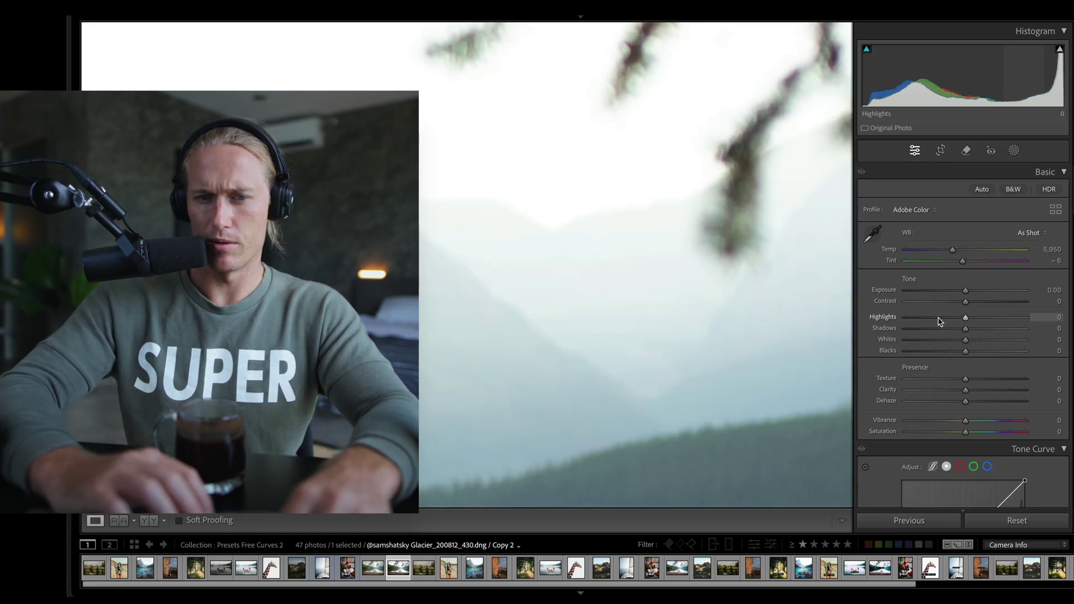
{"action": "left_click_drag", "start_coordinate": [940, 319], "coordinate": [813, 323]}
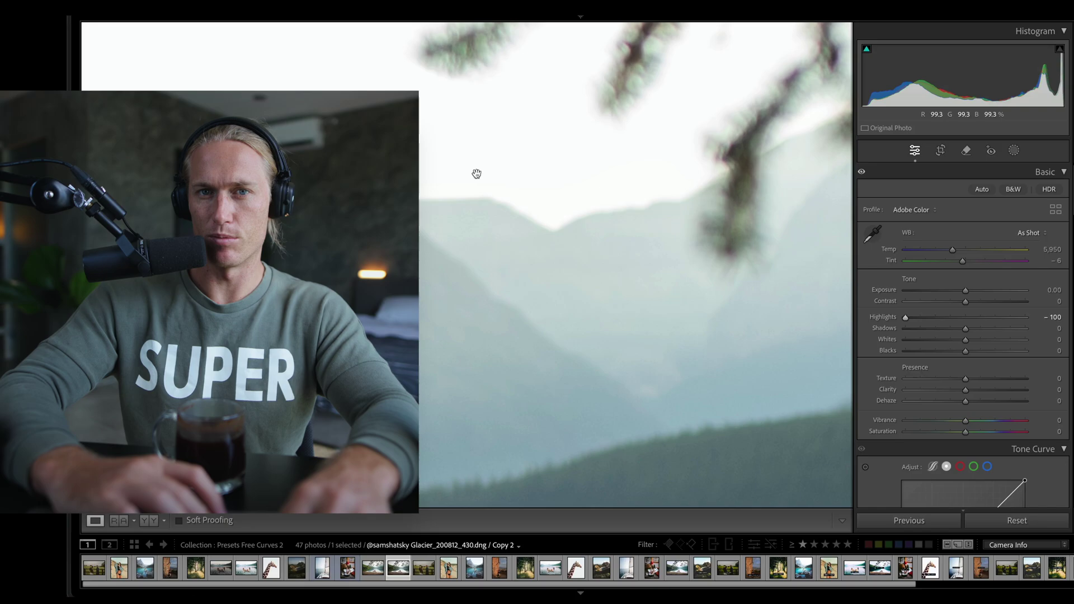
{"action": "double_click", "coordinate": [906, 317]}
Try a lowered tone curve white point, reset it to 255, then test Whites at -100 and undo.
{"action": "scroll", "coordinate": [998, 325], "scroll_direction": "down", "scroll_amount": 2}
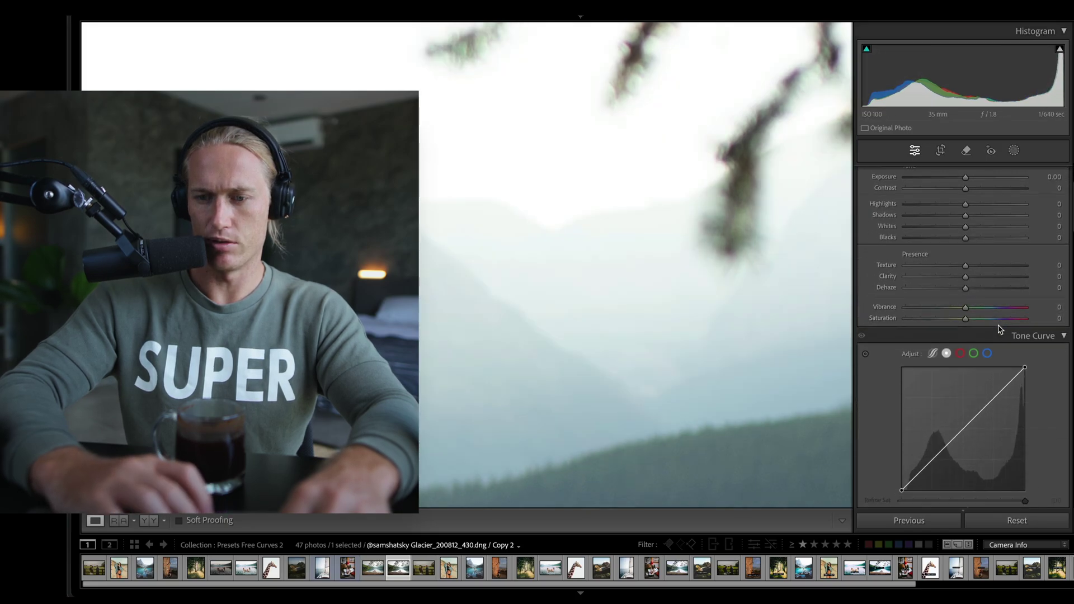
{"action": "left_click_drag", "start_coordinate": [1025, 367], "coordinate": [1043, 427]}
{"action": "left_click", "coordinate": [566, 286]}
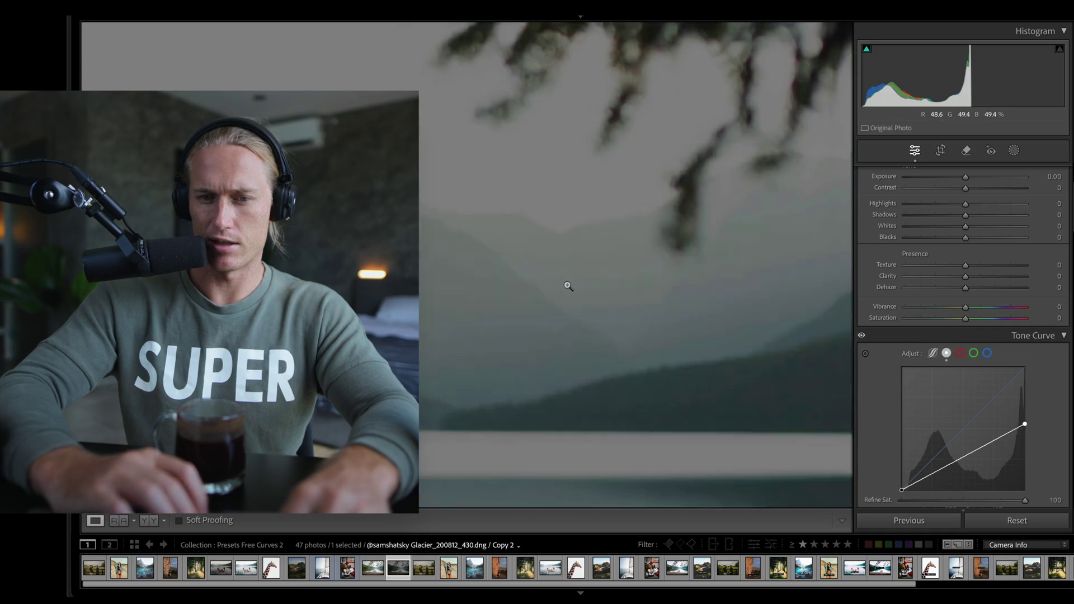
{"action": "double_click", "coordinate": [1026, 425]}
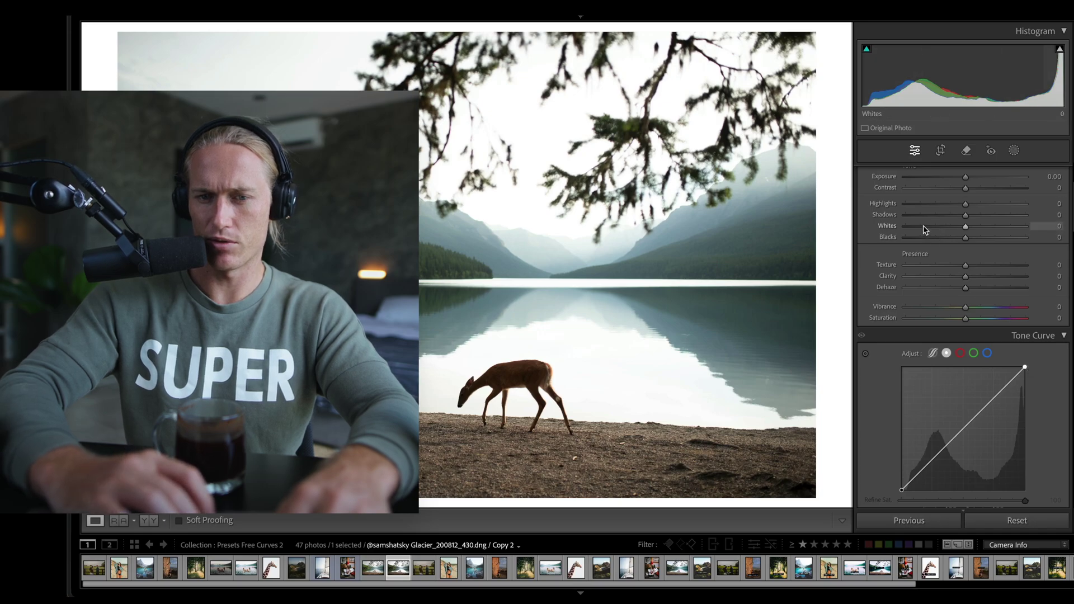
{"action": "left_click_drag", "start_coordinate": [924, 229], "coordinate": [884, 205]}
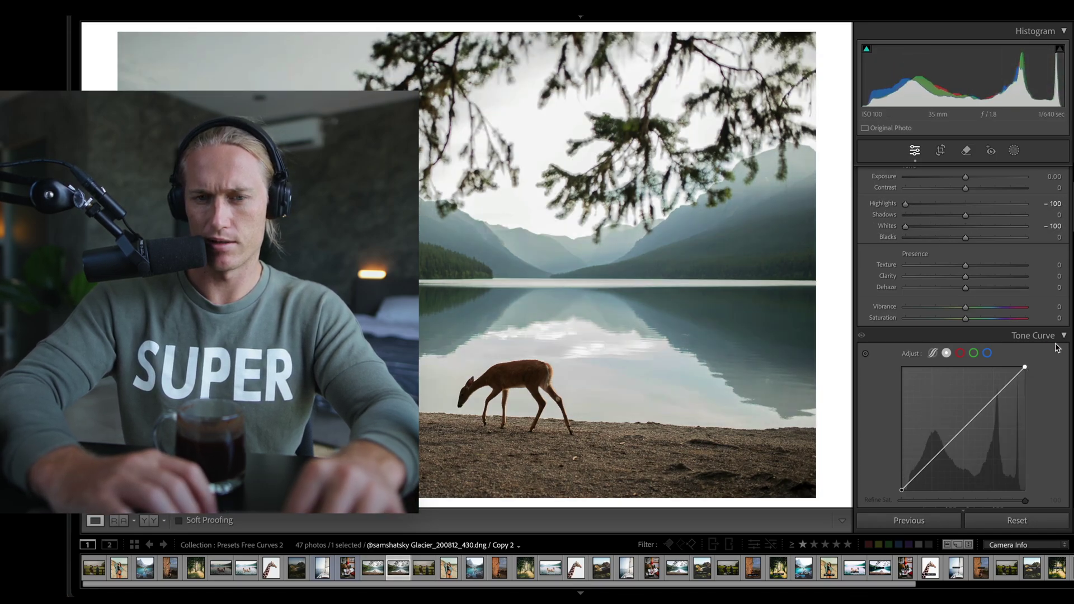
{"action": "key", "text": "ctrl+z"}
{"action": "key", "text": "ctrl+z"}
Lower the tone curve's white point to 171 and pull Whites down to -90.
{"action": "scroll", "coordinate": [1056, 346], "scroll_direction": "up", "scroll_amount": 1}
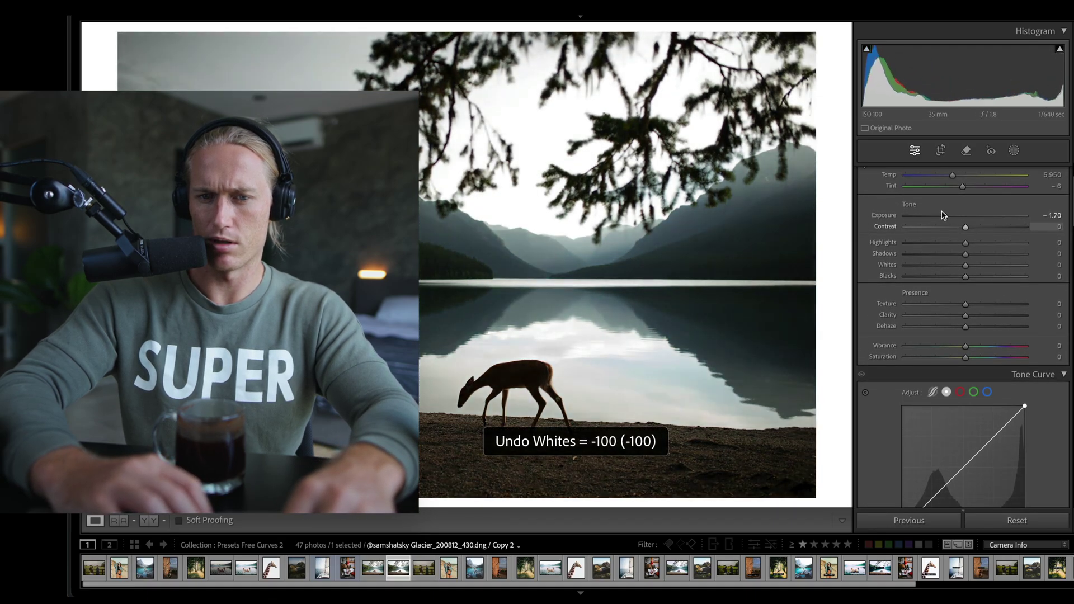
{"action": "scroll", "coordinate": [1035, 356], "scroll_direction": "down", "scroll_amount": 1}
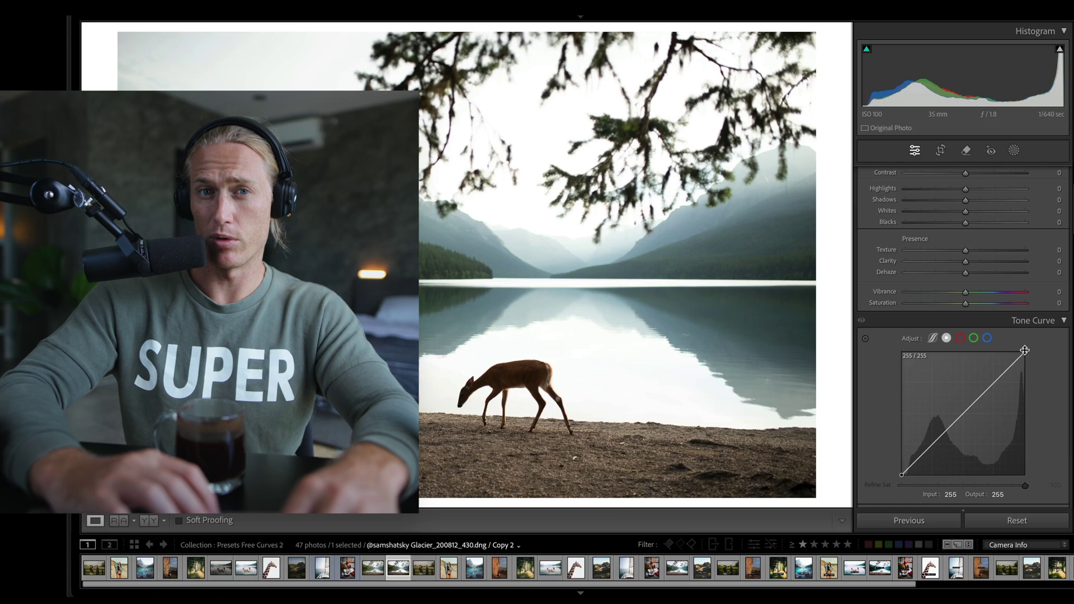
{"action": "left_click_drag", "start_coordinate": [1027, 357], "coordinate": [1025, 397]}
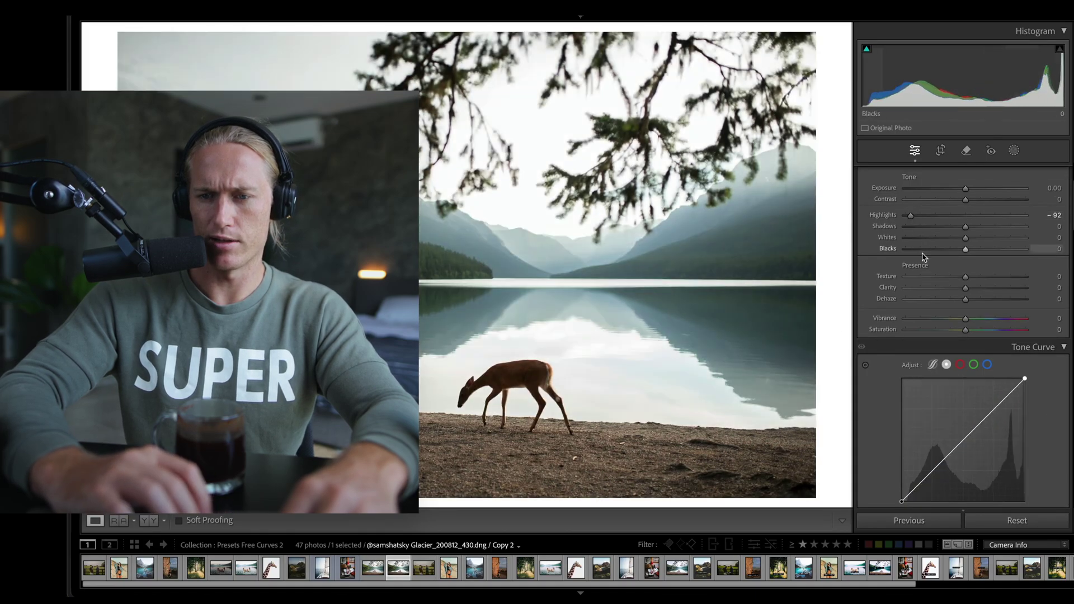
{"action": "left_click_drag", "start_coordinate": [920, 245], "coordinate": [913, 240]}
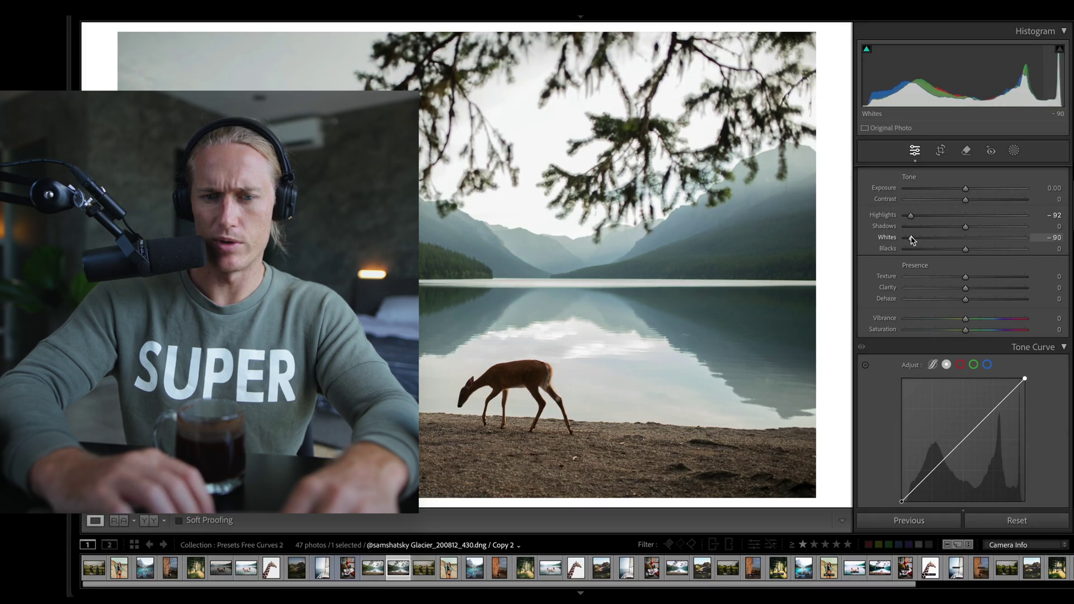
Reset Highlights and Whites to 0 and set Exposure to -1.00.
{"action": "double_click", "coordinate": [911, 216]}
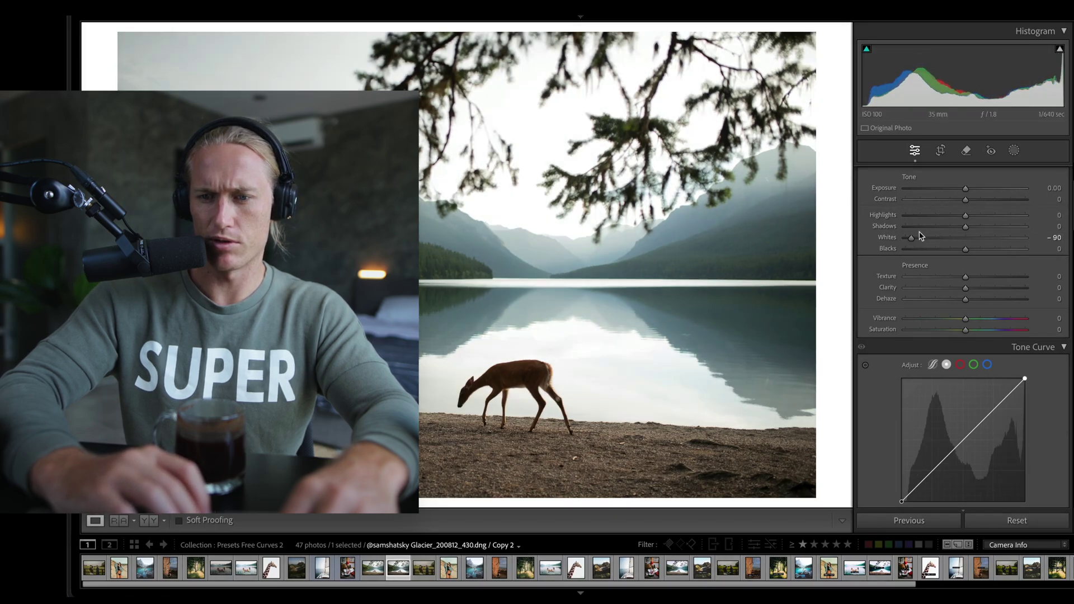
{"action": "double_click", "coordinate": [911, 238]}
{"action": "left_click_drag", "start_coordinate": [965, 188], "coordinate": [955, 189]}
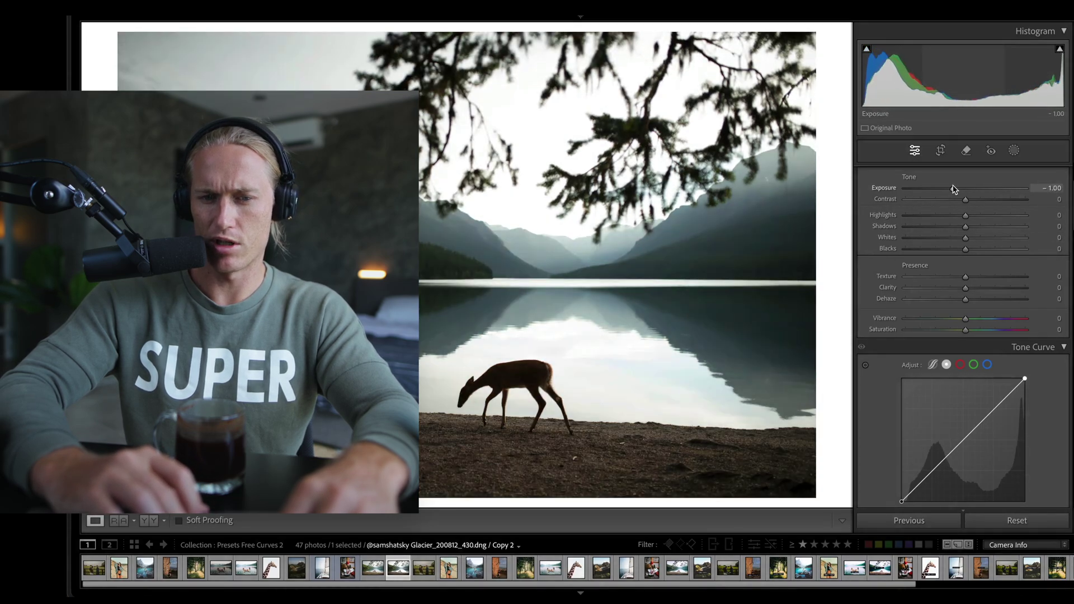
Zoom in on the deer's head, test Blacks and Shadows at +100, then undo both.
{"action": "left_click", "coordinate": [488, 388]}
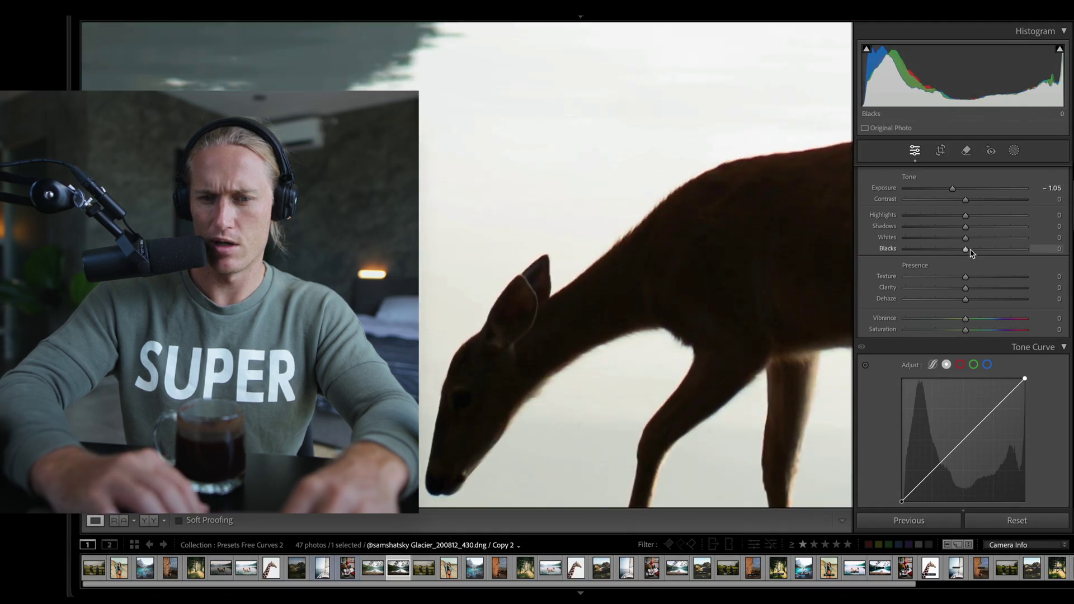
{"action": "left_click_drag", "start_coordinate": [966, 249], "coordinate": [1026, 250]}
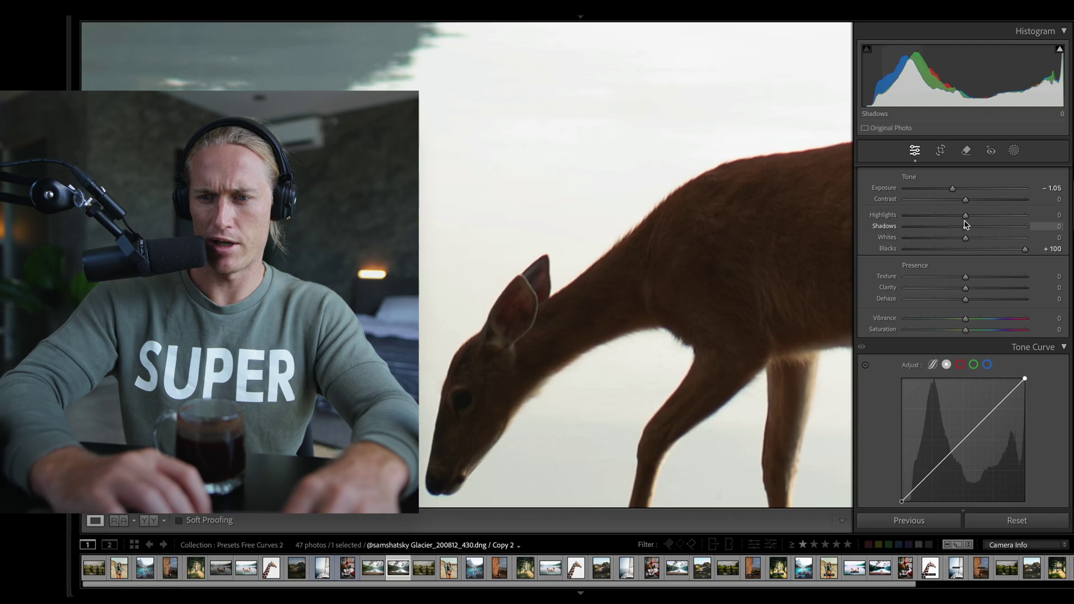
{"action": "left_click_drag", "start_coordinate": [966, 226], "coordinate": [1061, 227]}
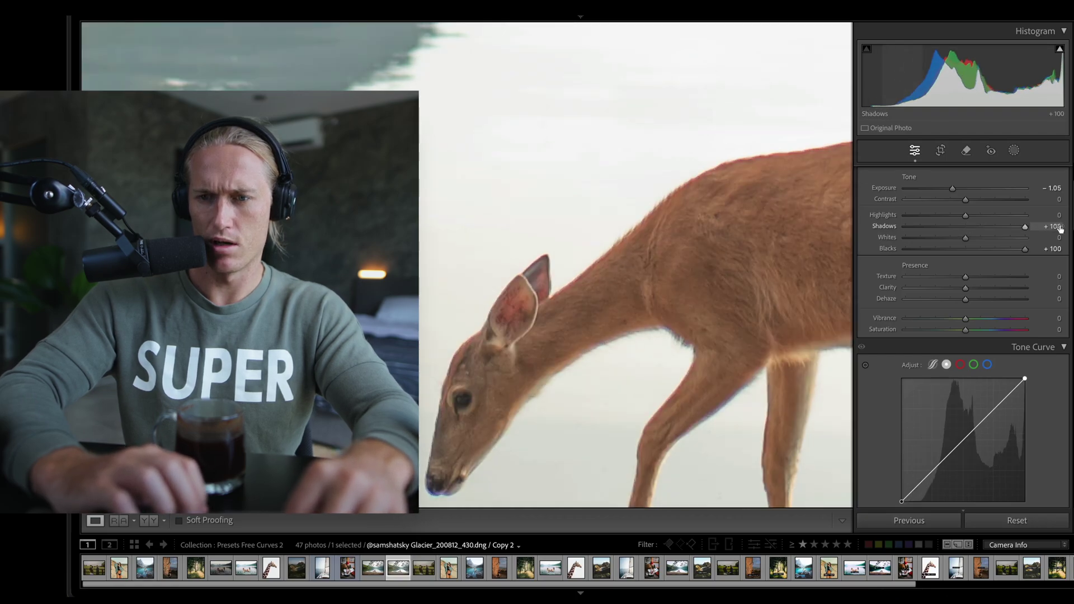
{"action": "key", "text": "ctrl+z"}
{"action": "key", "text": "ctrl+z"}
Lift the tone curve's black point to 28 and add a point pulling the shadows down.
{"action": "scroll", "coordinate": [951, 425], "scroll_direction": "down", "scroll_amount": 1}
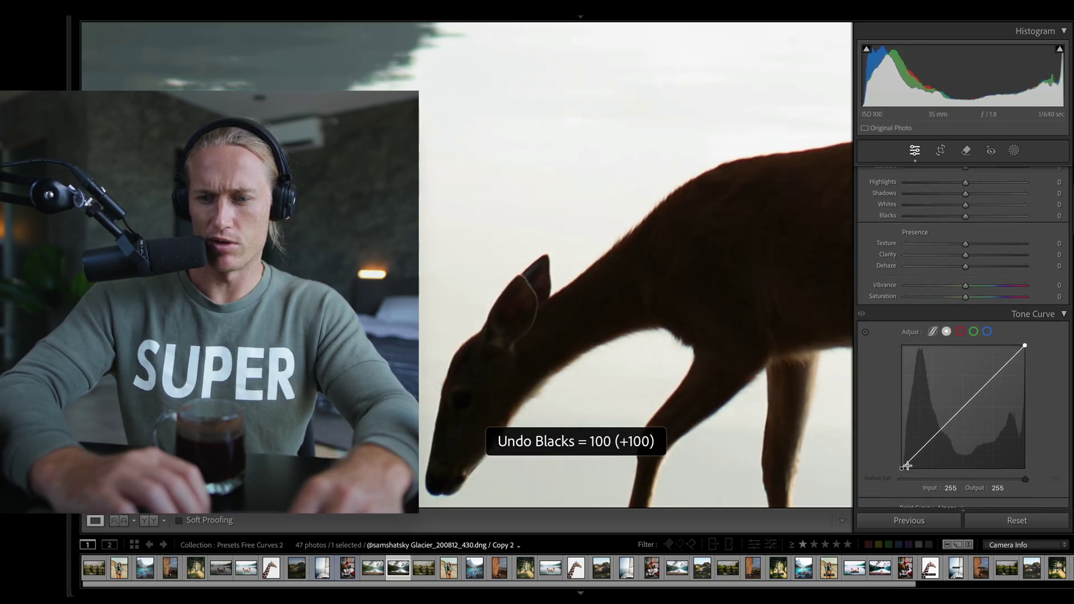
{"action": "left_click_drag", "start_coordinate": [900, 465], "coordinate": [900, 453]}
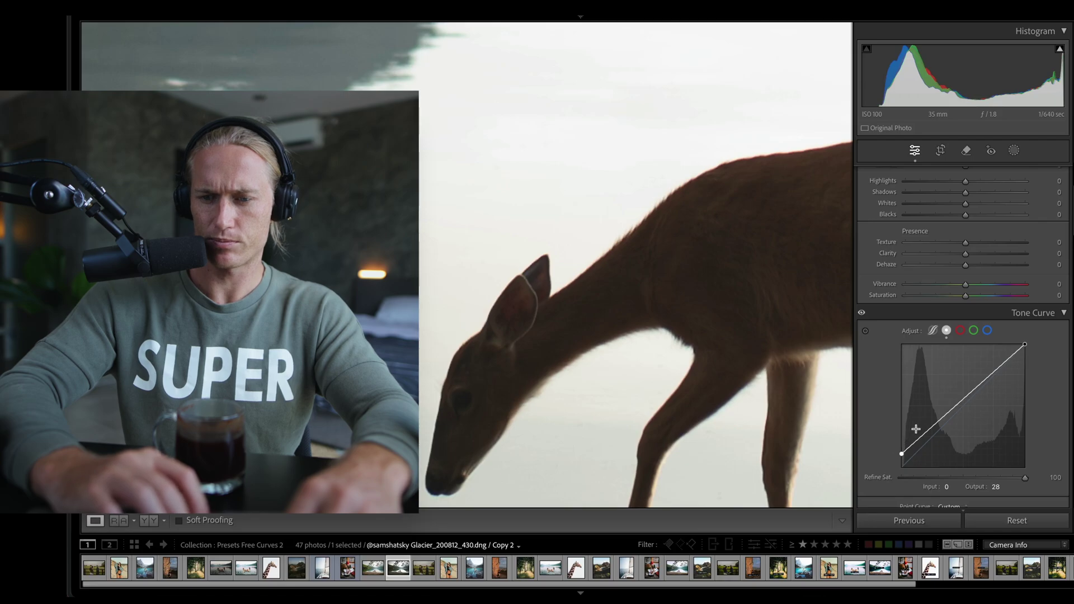
{"action": "left_click_drag", "start_coordinate": [936, 420], "coordinate": [900, 430]}
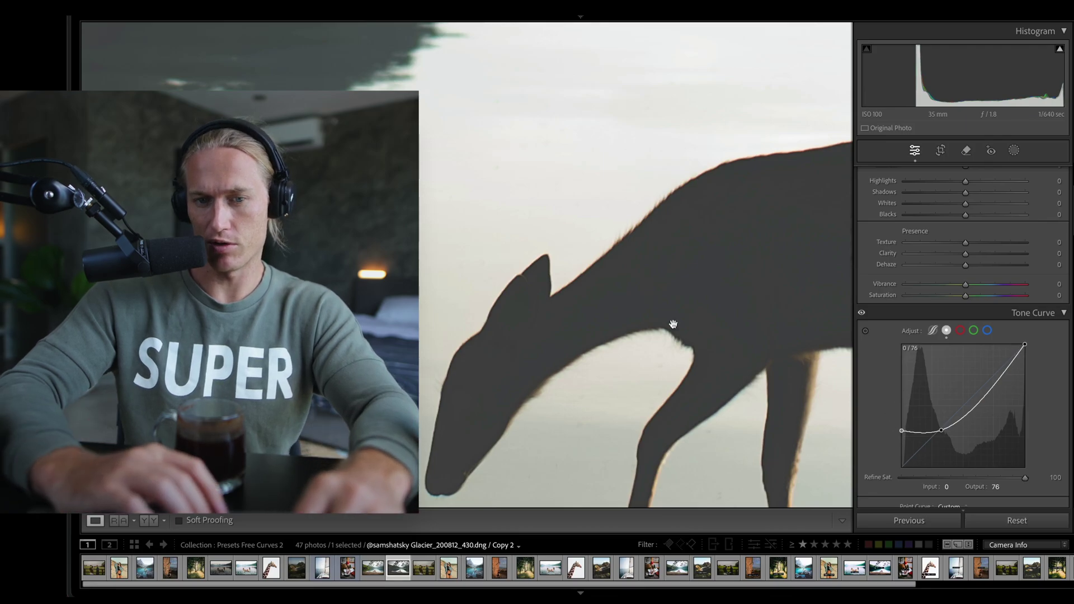
{"action": "scroll", "coordinate": [1035, 213], "scroll_direction": "up", "scroll_amount": 3}
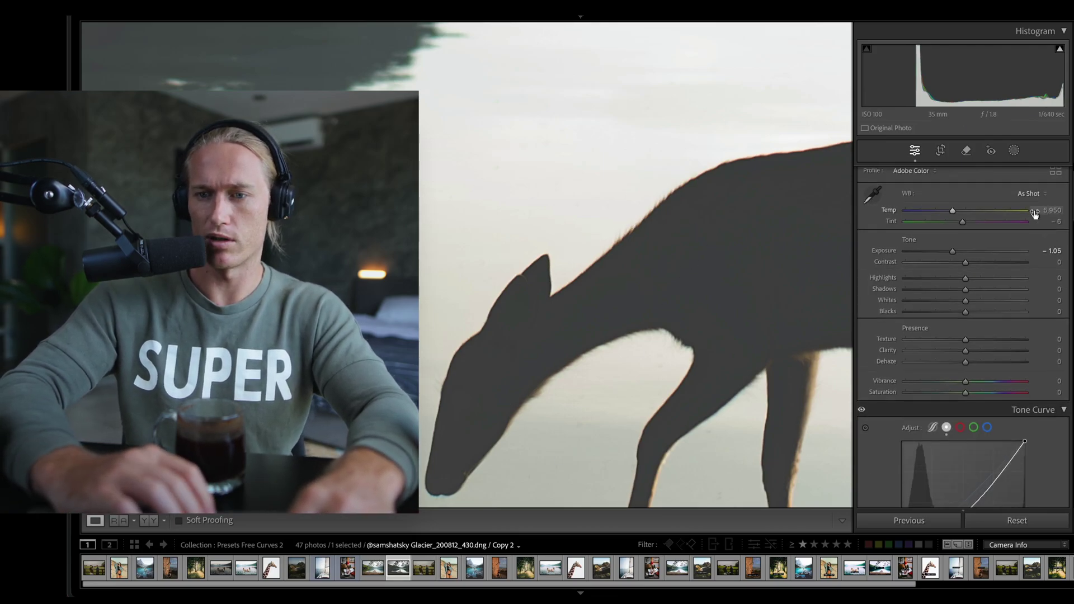
{"action": "scroll", "coordinate": [914, 312], "scroll_direction": "down", "scroll_amount": 3}
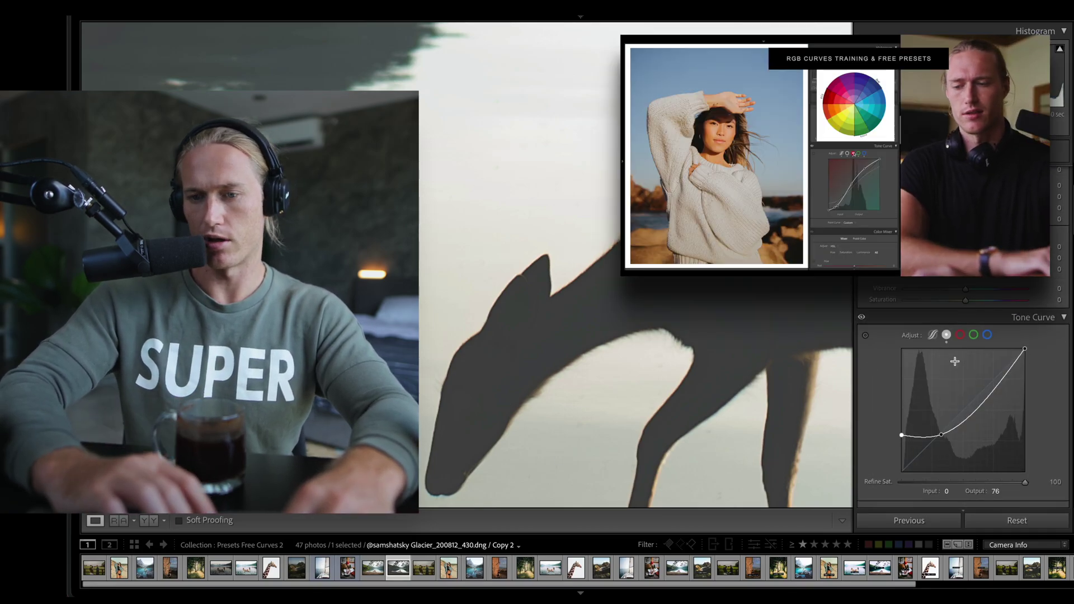
Use Reset Channel to return the deer photo's point curve to a straight line.
{"action": "scroll", "coordinate": [1009, 341], "scroll_direction": "up", "scroll_amount": 2}
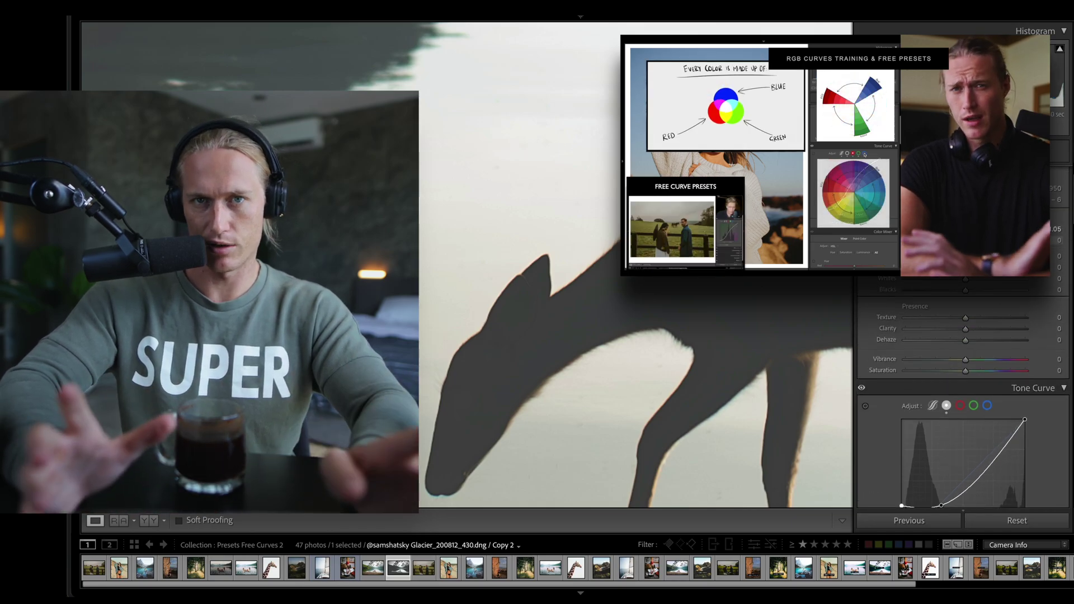
{"action": "scroll", "coordinate": [962, 336], "scroll_direction": "down", "scroll_amount": 2}
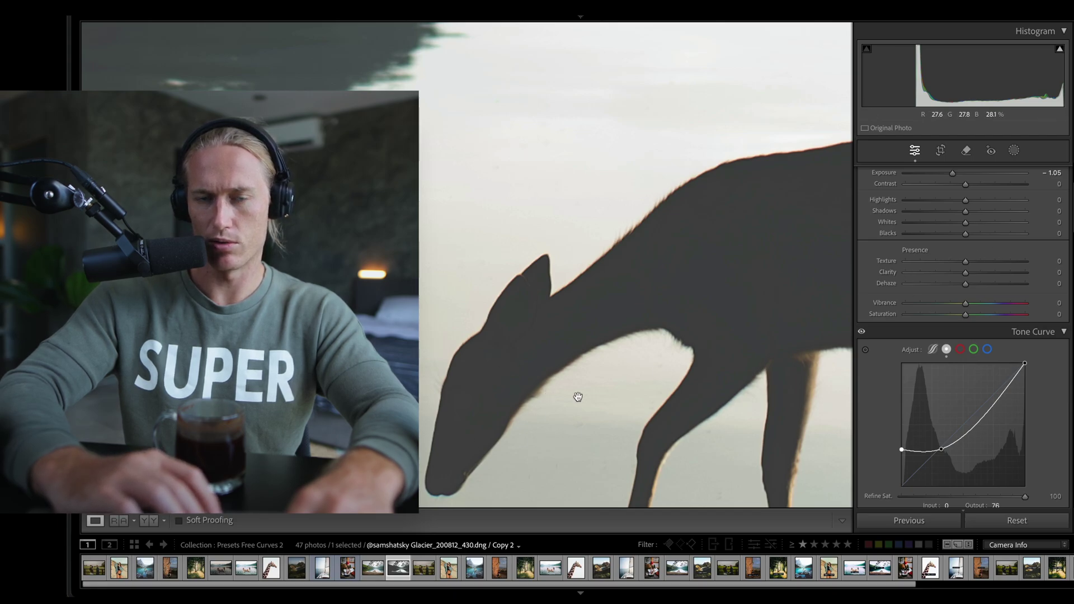
{"action": "scroll", "coordinate": [821, 268], "scroll_direction": "up", "scroll_amount": 2}
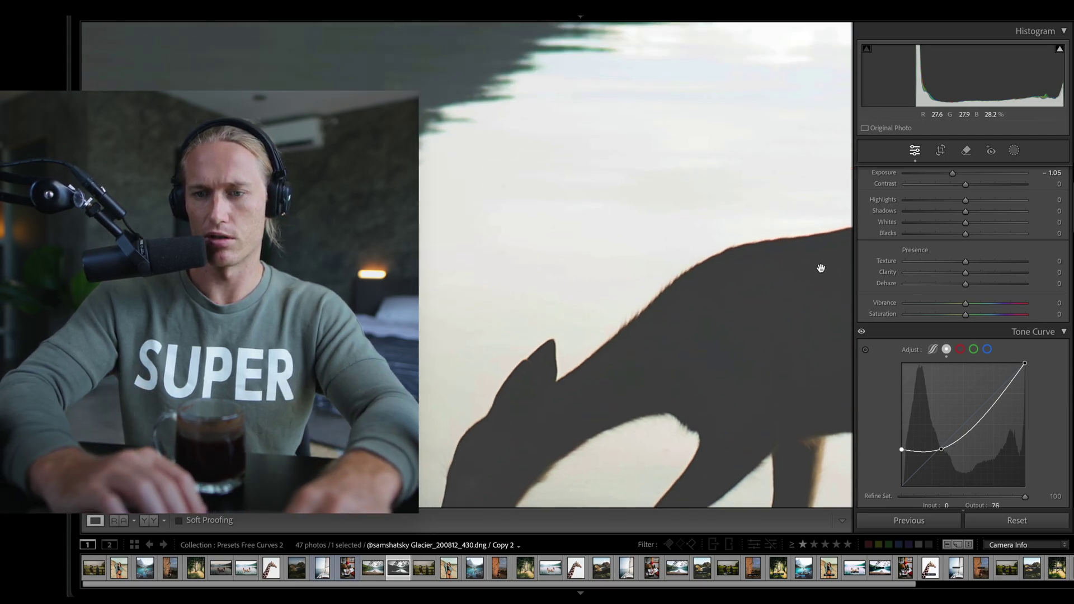
{"action": "scroll", "coordinate": [994, 250], "scroll_direction": "down", "scroll_amount": 2}
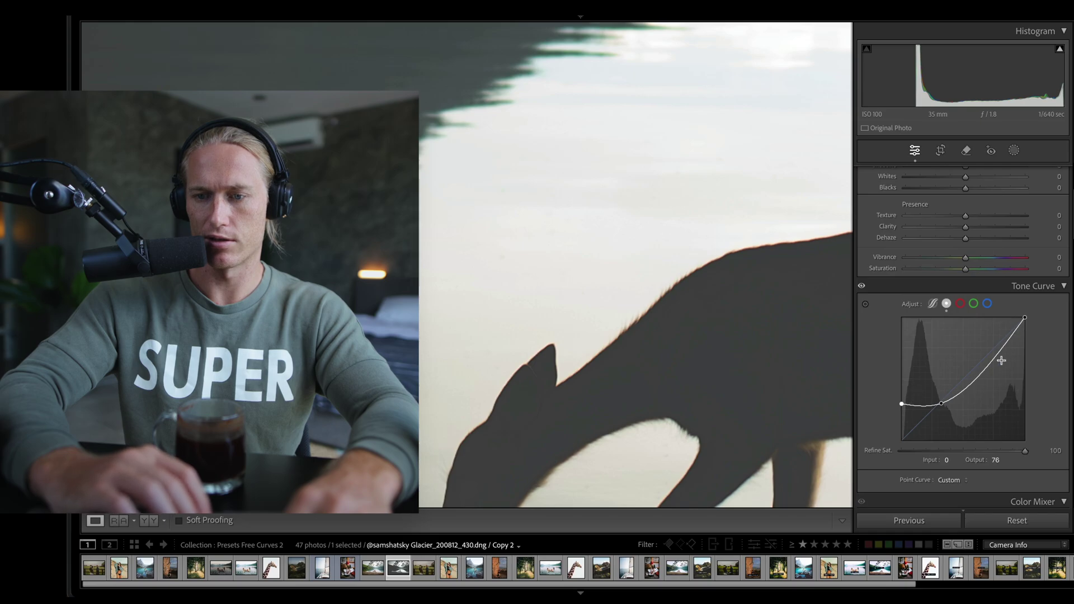
{"action": "scroll", "coordinate": [994, 332], "scroll_direction": "up", "scroll_amount": 1}
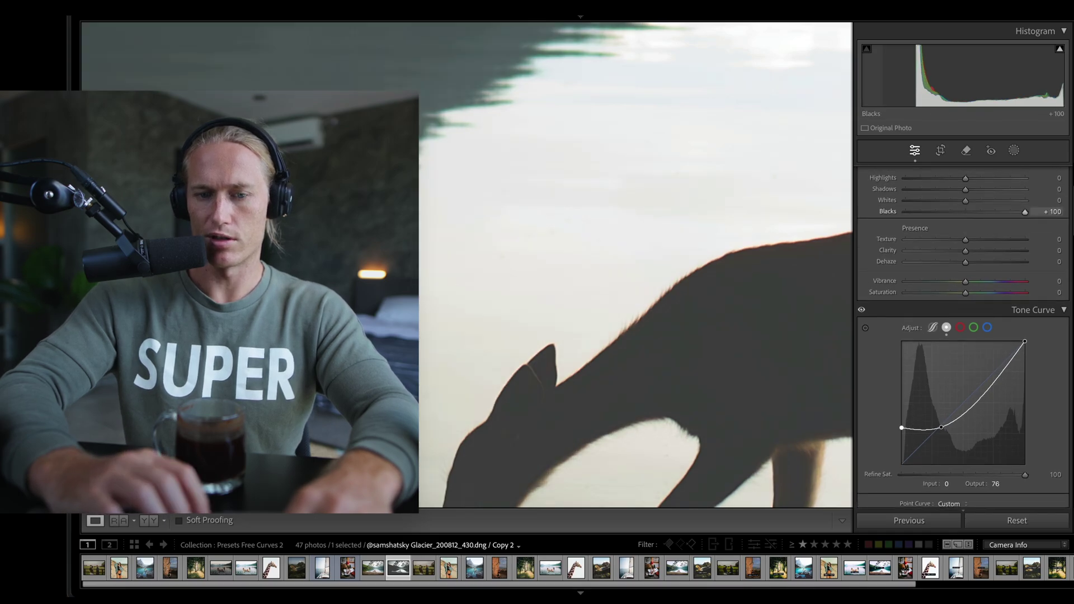
{"action": "scroll", "coordinate": [687, 236], "scroll_direction": "down", "scroll_amount": 3}
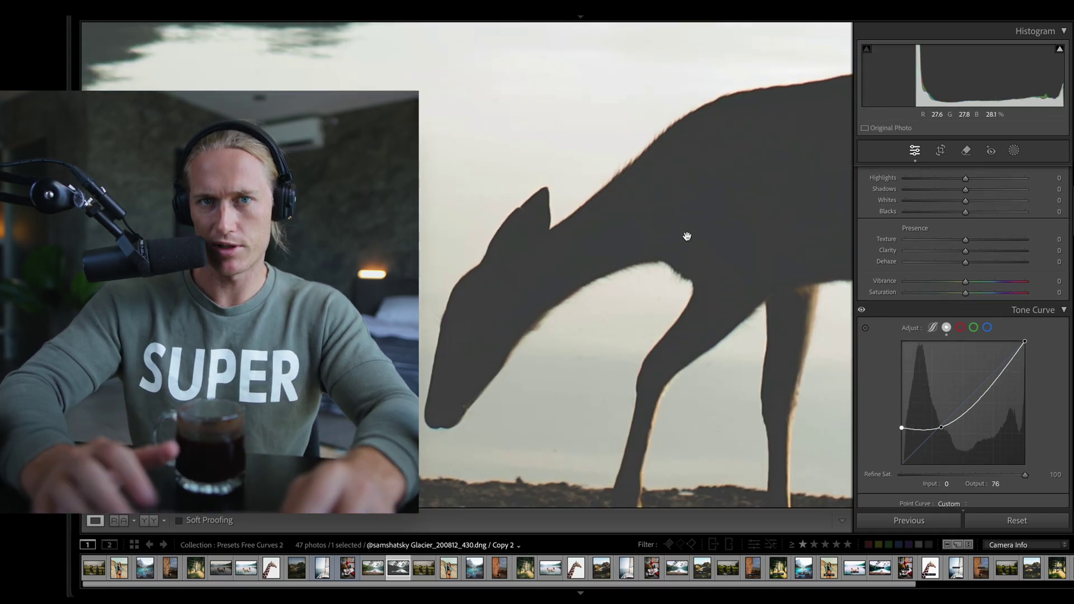
{"action": "scroll", "coordinate": [687, 236], "scroll_direction": "up", "scroll_amount": 1}
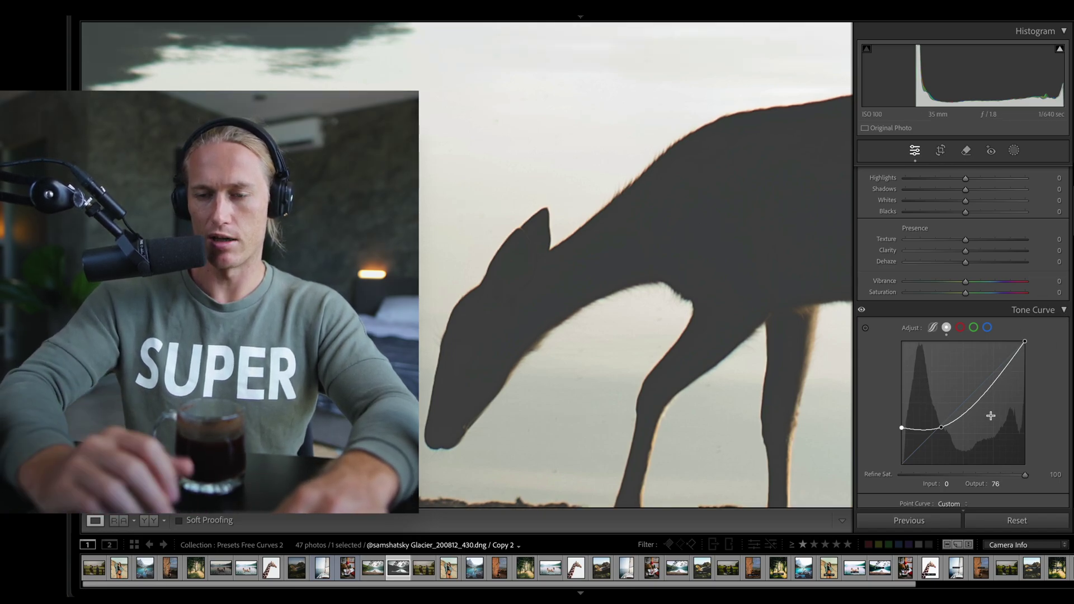
{"action": "scroll", "coordinate": [968, 255], "scroll_direction": "up", "scroll_amount": 3}
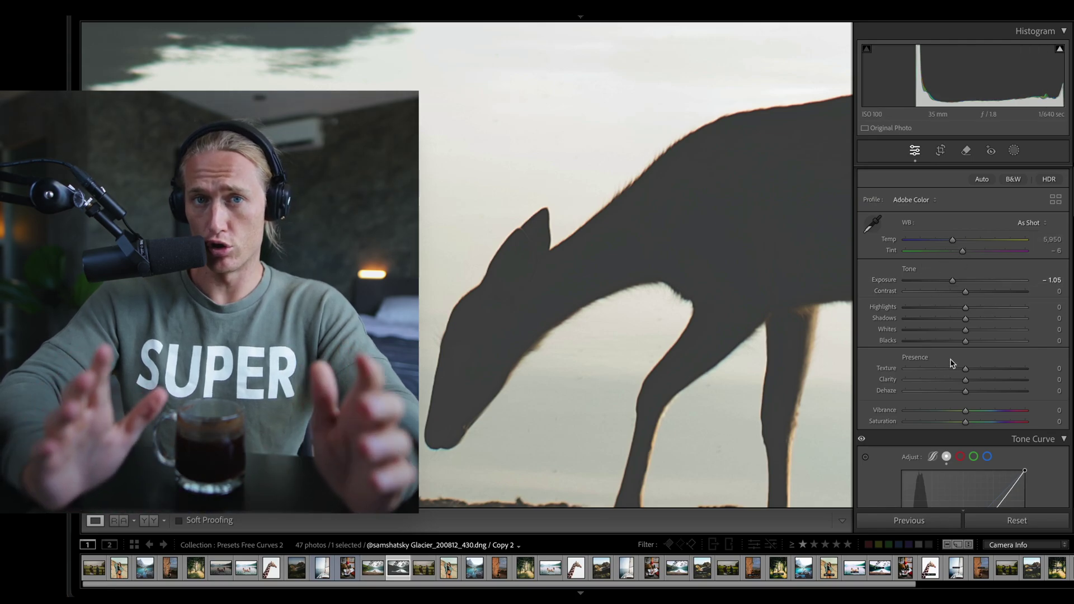
{"action": "scroll", "coordinate": [953, 363], "scroll_direction": "down", "scroll_amount": 1}
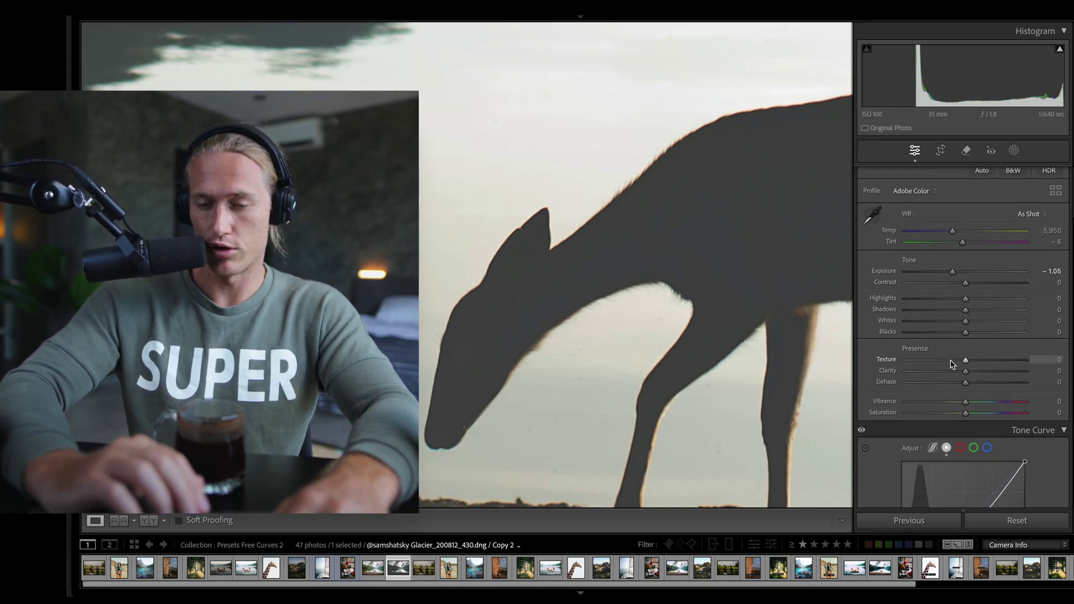
{"action": "scroll", "coordinate": [954, 369], "scroll_direction": "down", "scroll_amount": 3}
{"action": "right_click", "coordinate": [959, 403]}
{"action": "left_click", "coordinate": [999, 407]}
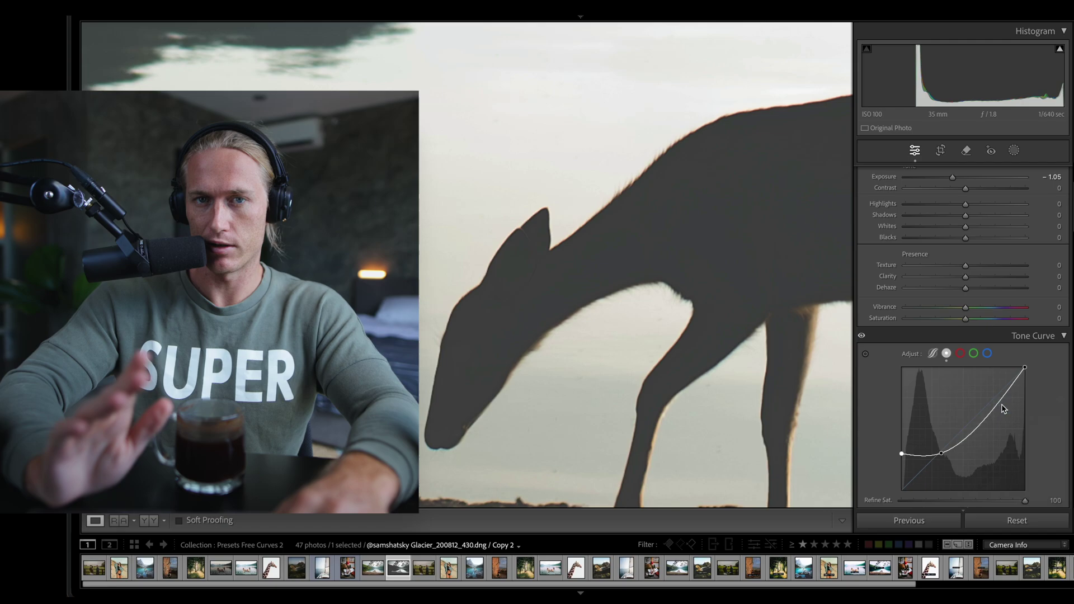
{"action": "scroll", "coordinate": [1001, 405], "scroll_direction": "down", "scroll_amount": 2}
In Fit view, test a lifted black point and raised midtone, undo, then lift the black point slightly.
{"action": "scroll", "coordinate": [942, 347], "scroll_direction": "up", "scroll_amount": 2}
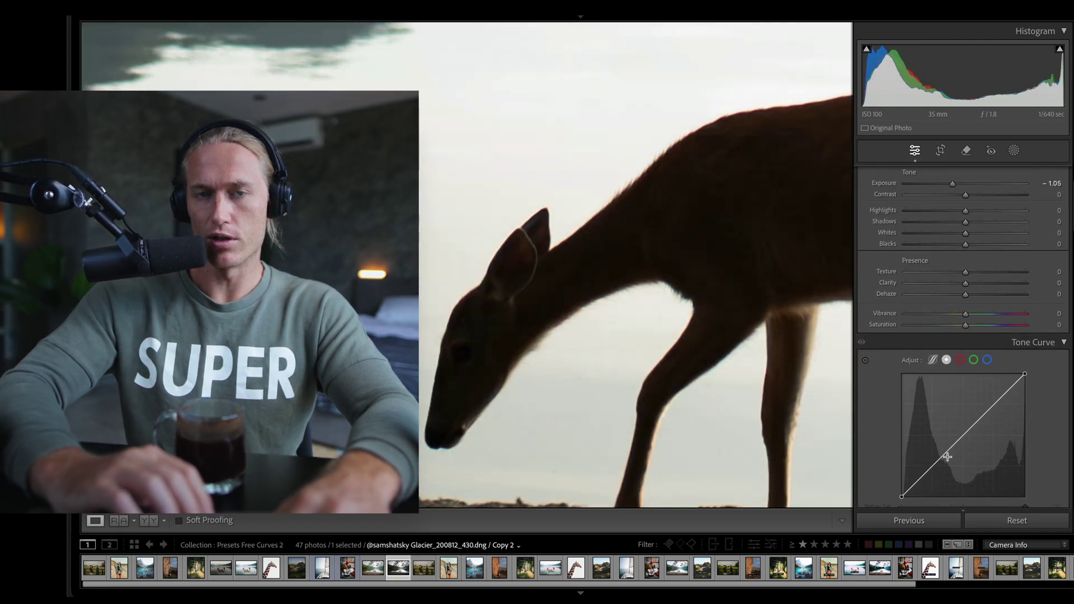
{"action": "scroll", "coordinate": [902, 488], "scroll_direction": "down", "scroll_amount": 1}
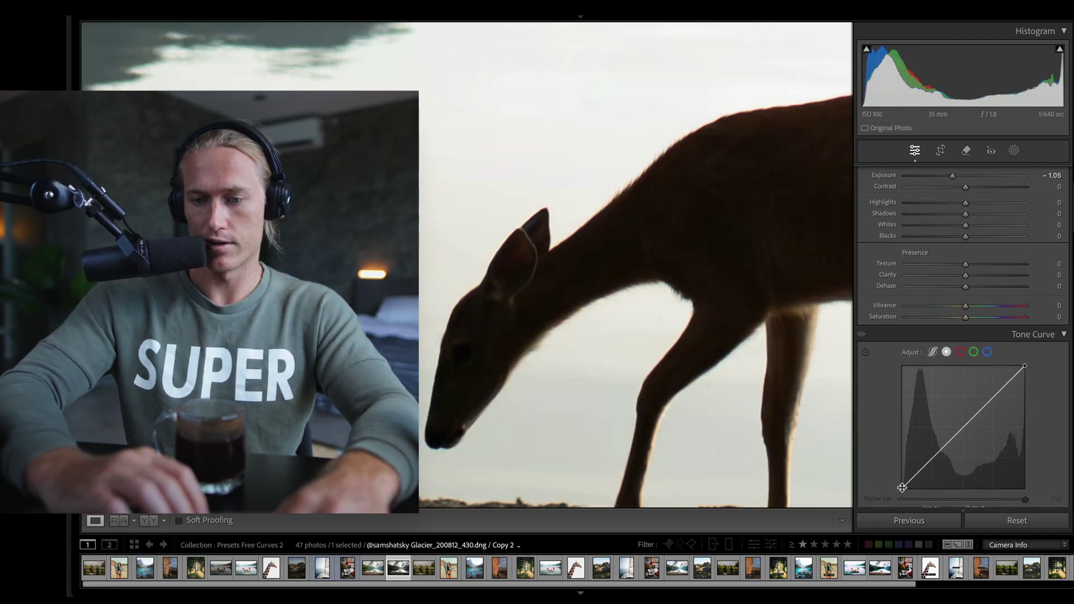
{"action": "left_click_drag", "start_coordinate": [902, 488], "coordinate": [881, 443]}
{"action": "left_click_drag", "start_coordinate": [956, 407], "coordinate": [943, 394]}
{"action": "left_click", "coordinate": [526, 212]}
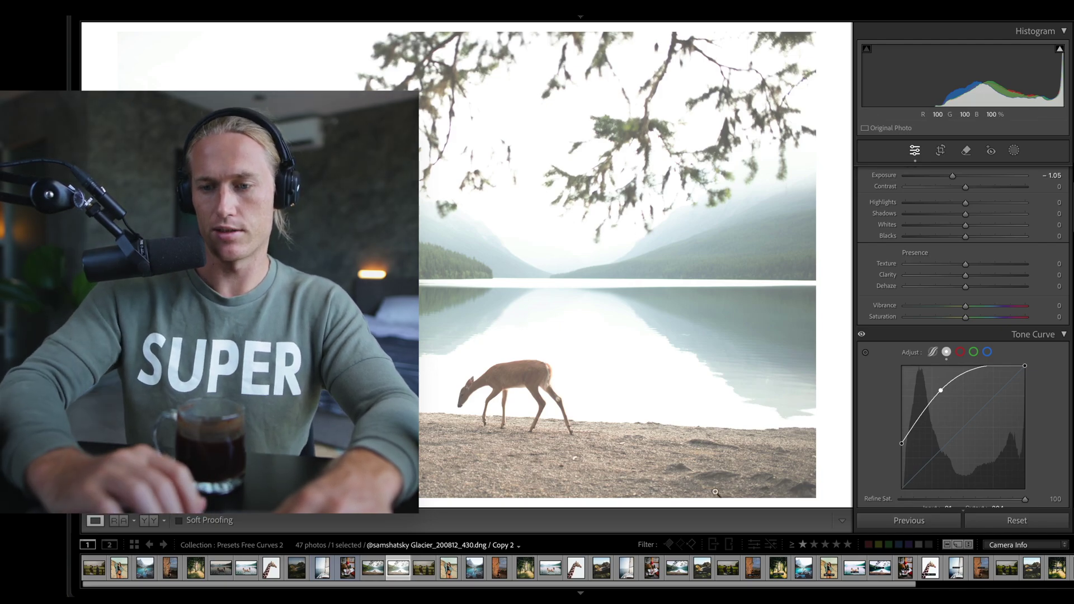
{"action": "key", "text": "super+z"}
{"action": "key", "text": "super+z"}
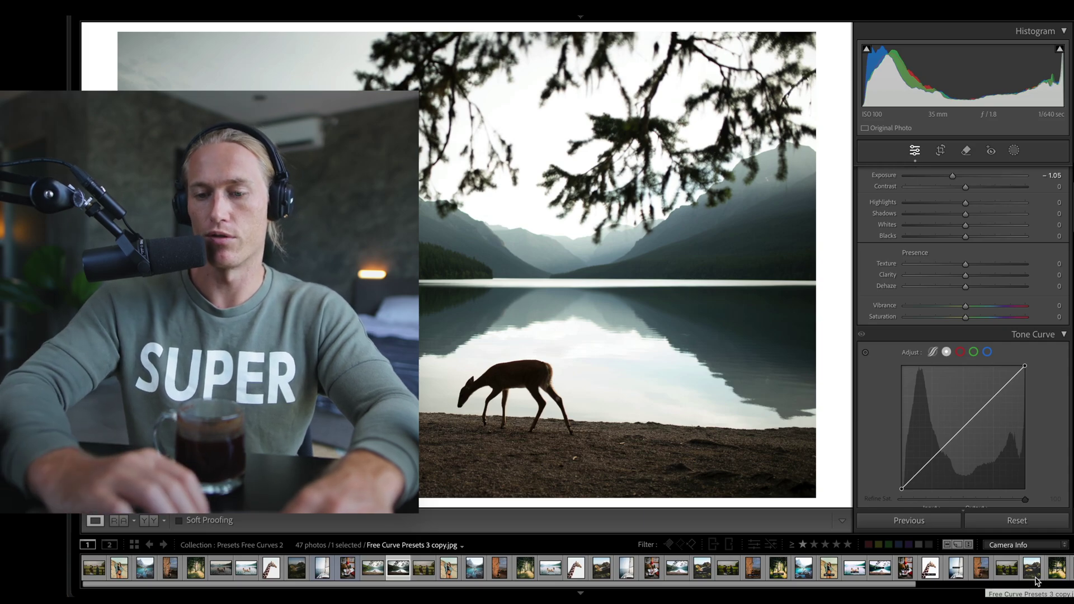
{"action": "left_click_drag", "start_coordinate": [902, 485], "coordinate": [931, 464]}
Adjust the curve's highlights and black point, and try a lowered white point that gets undone.
{"action": "left_click_drag", "start_coordinate": [981, 409], "coordinate": [980, 396]}
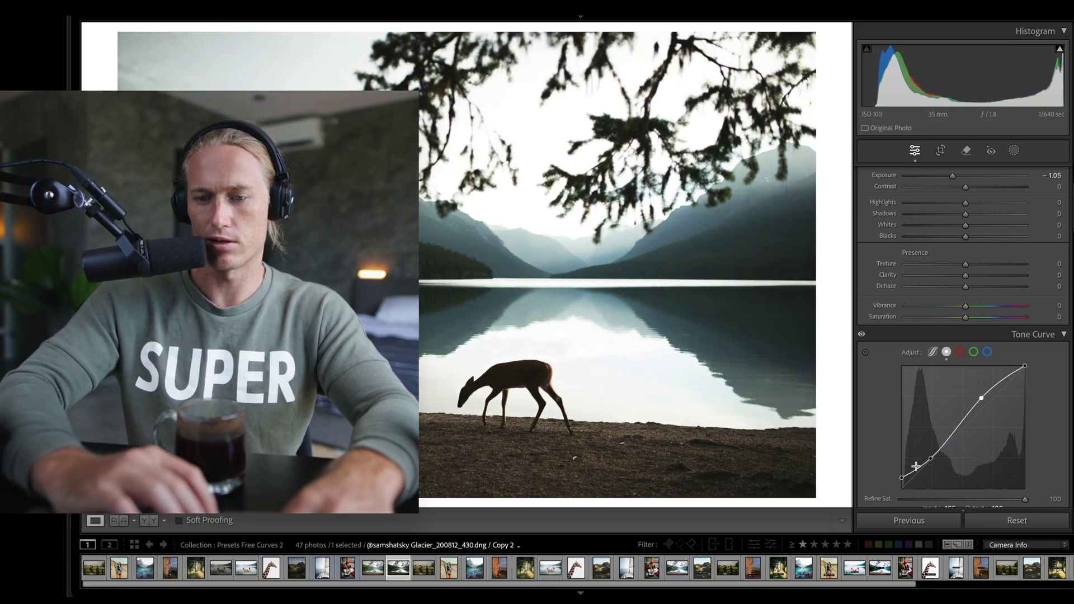
{"action": "mouse_move", "coordinate": [902, 479]}
{"action": "left_mouse_down"}
{"action": "mouse_move", "coordinate": [892, 457]}
{"action": "mouse_move", "coordinate": [901, 484]}
{"action": "left_mouse_up"}
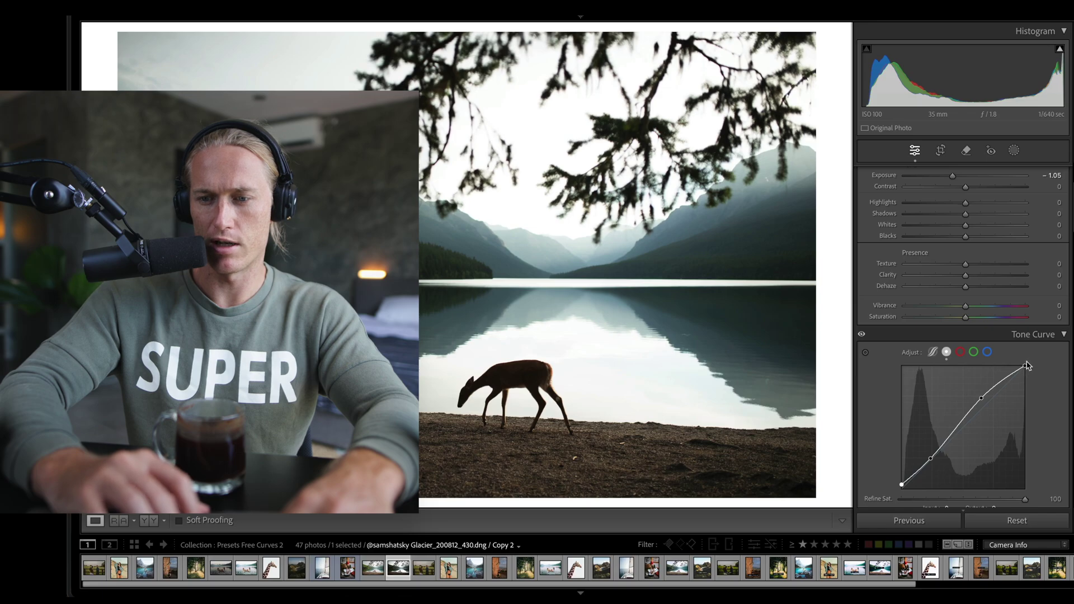
{"action": "left_click_drag", "start_coordinate": [1025, 369], "coordinate": [1025, 383]}
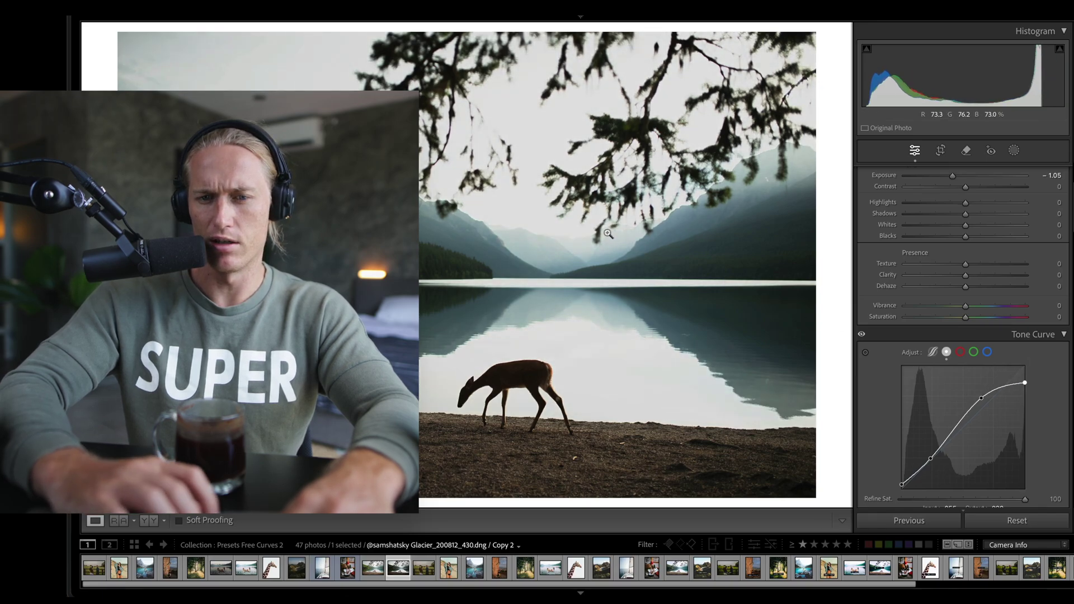
{"action": "key", "text": "ctrl+z"}
Test Highlights at -88 and undo, reset the curve channel to linear, then bend it upward.
{"action": "left_click_drag", "start_coordinate": [965, 202], "coordinate": [904, 226]}
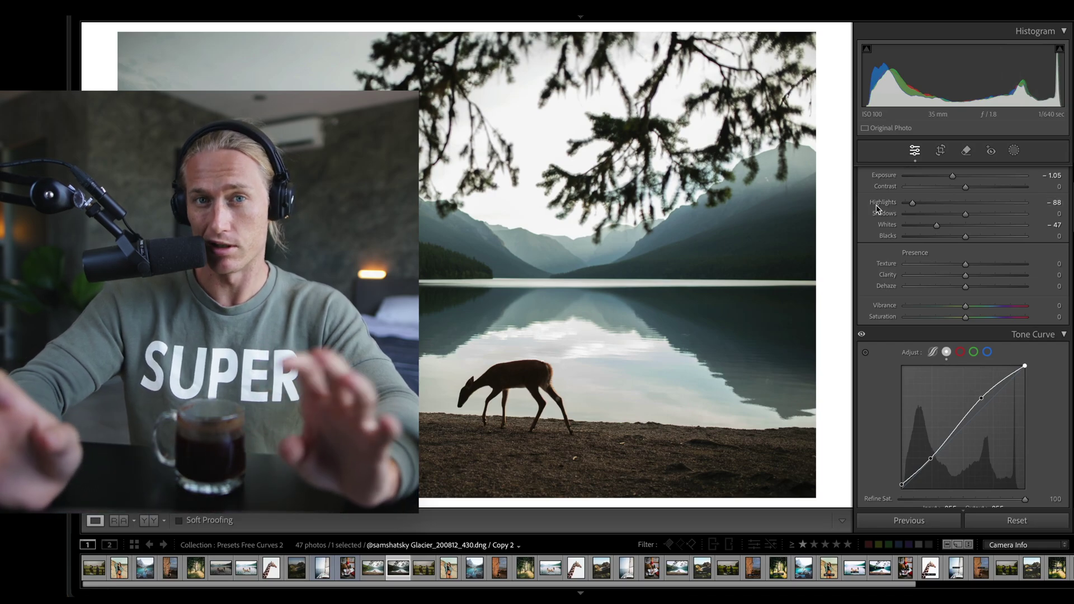
{"action": "key", "text": "ctrl+z"}
{"action": "key", "text": "ctrl+z"}
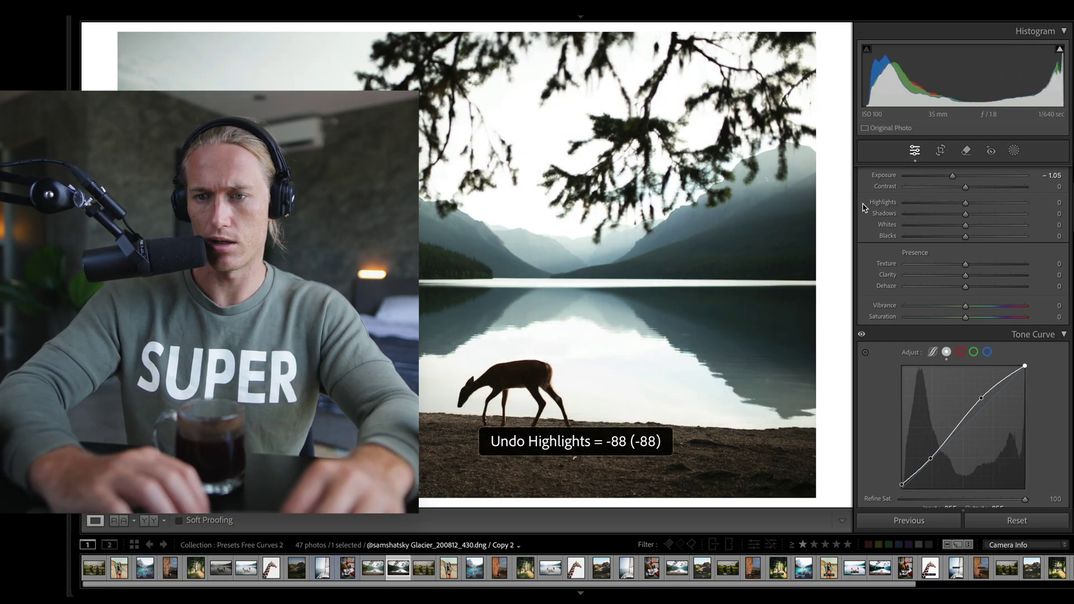
{"action": "right_click", "coordinate": [976, 389]}
{"action": "left_click", "coordinate": [992, 394]}
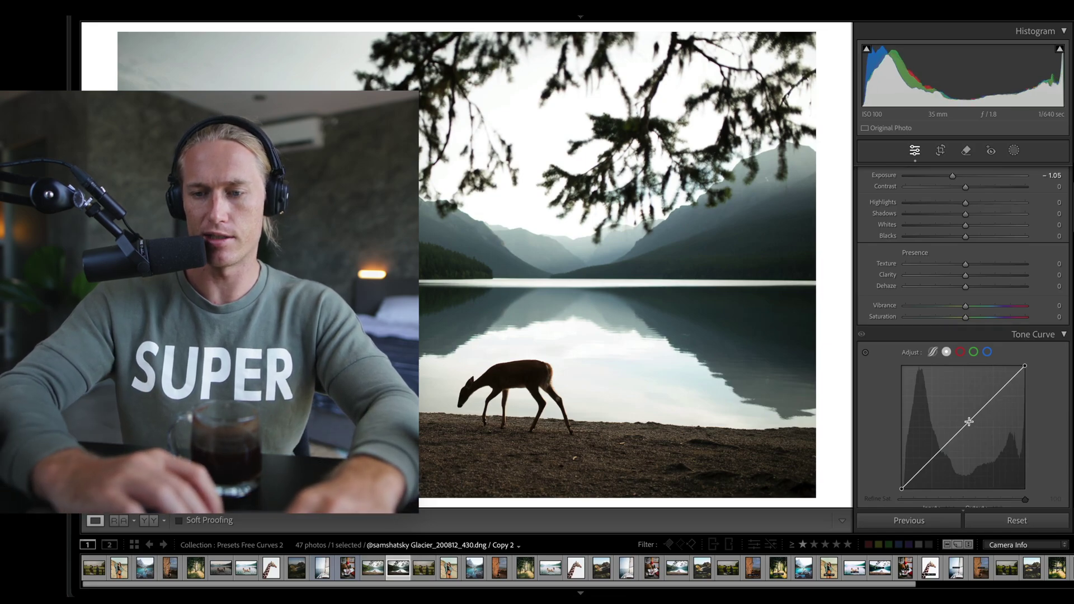
{"action": "left_click_drag", "start_coordinate": [965, 426], "coordinate": [936, 408]}
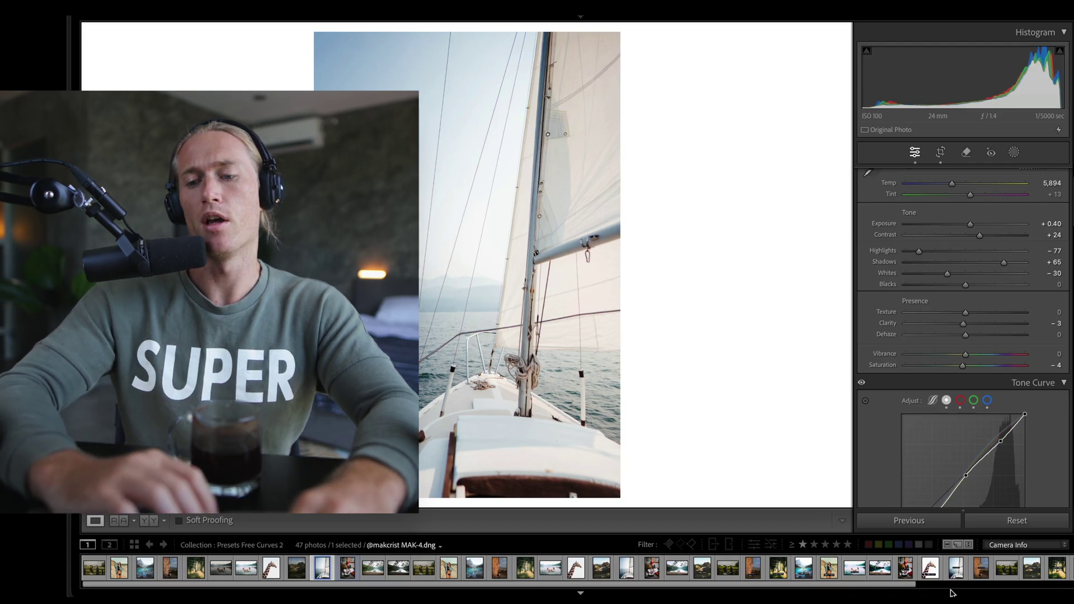
Scroll between the sailboat's Basic sliders and its custom upward-bowed tone curve to compare them.
{"action": "scroll", "coordinate": [980, 328], "scroll_direction": "down", "scroll_amount": 3}
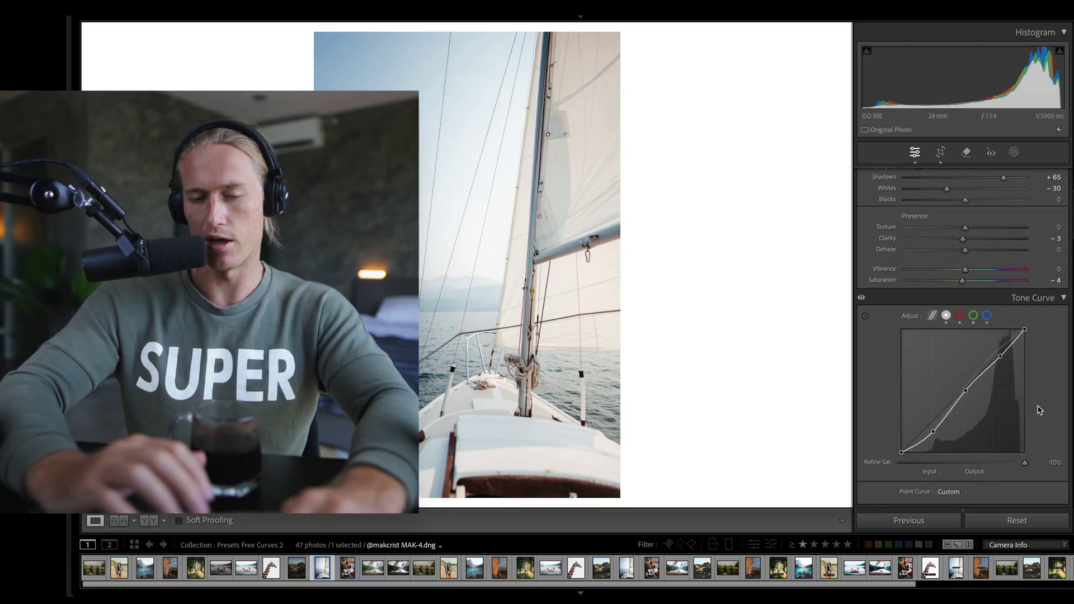
{"action": "scroll", "coordinate": [1020, 336], "scroll_direction": "up", "scroll_amount": 5}
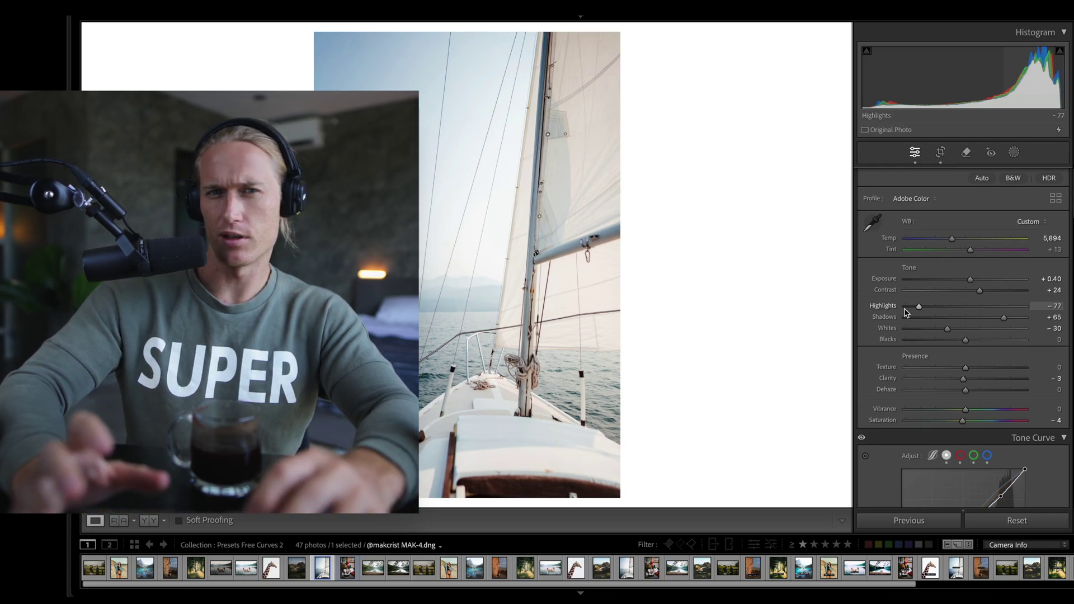
{"action": "scroll", "coordinate": [907, 312], "scroll_direction": "down", "scroll_amount": 5}
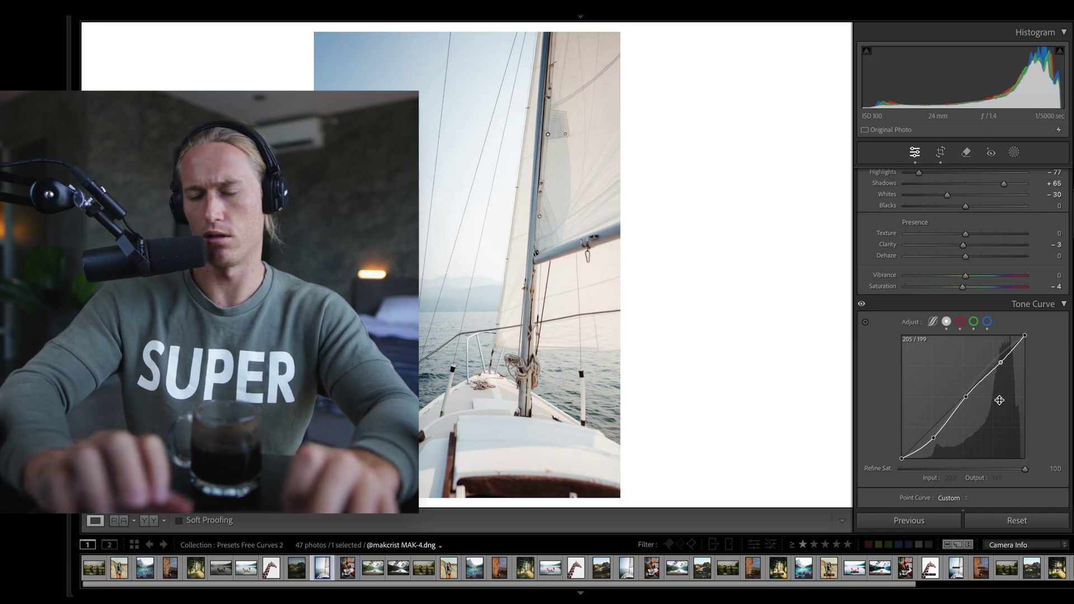
{"action": "scroll", "coordinate": [967, 313], "scroll_direction": "up", "scroll_amount": 5}
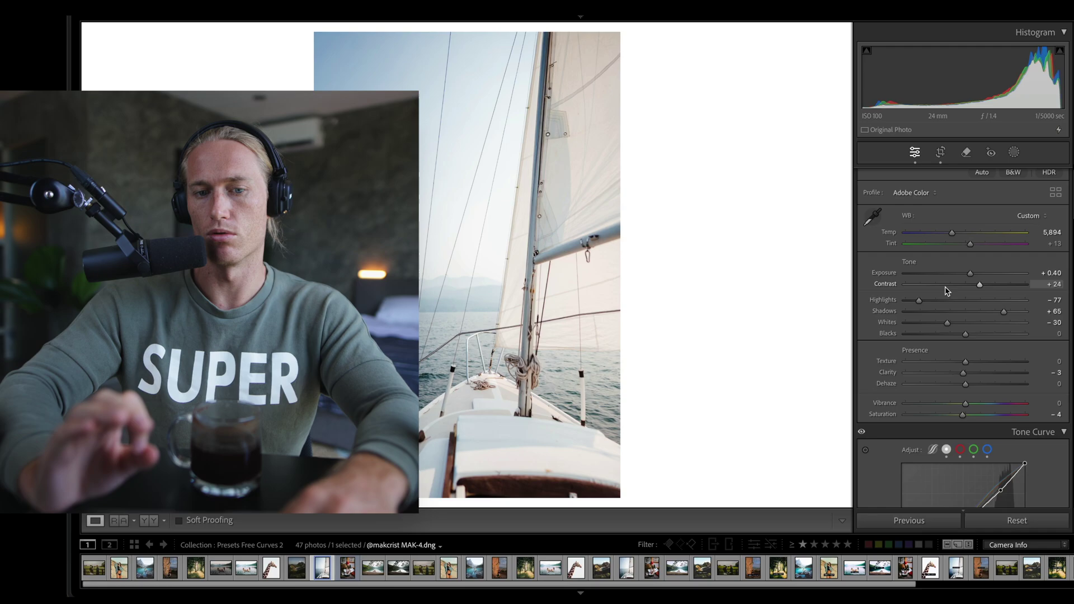
{"action": "scroll", "coordinate": [947, 290], "scroll_direction": "down", "scroll_amount": 4}
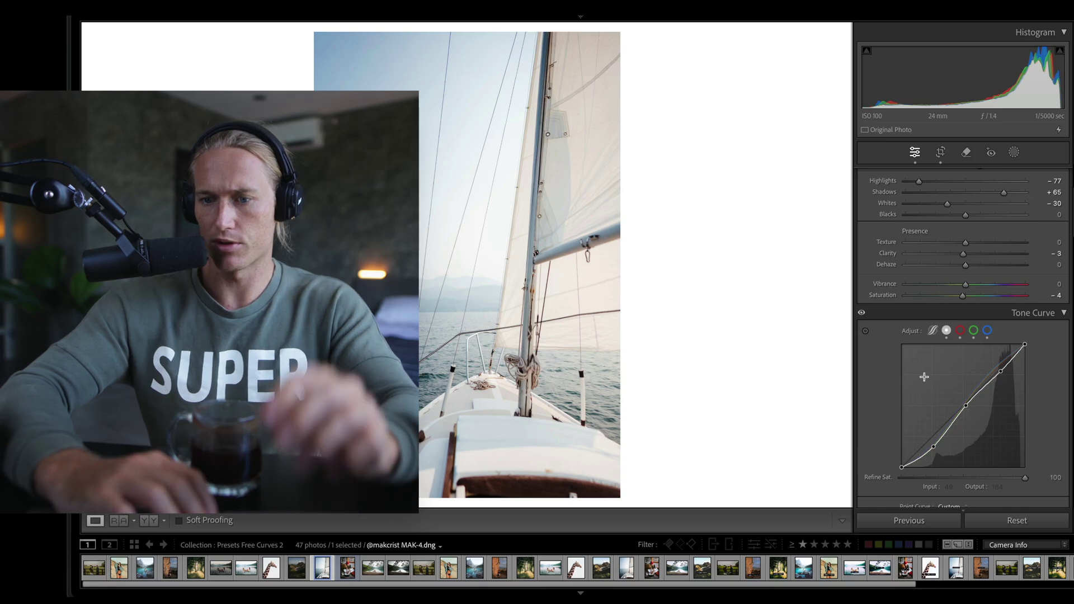
On the lakeside dock photo, test raising the upper curve point and nudging Highlights, undoing both.
{"action": "key", "text": "Left"}
{"action": "key", "text": "Left"}
{"action": "key", "text": "Left"}
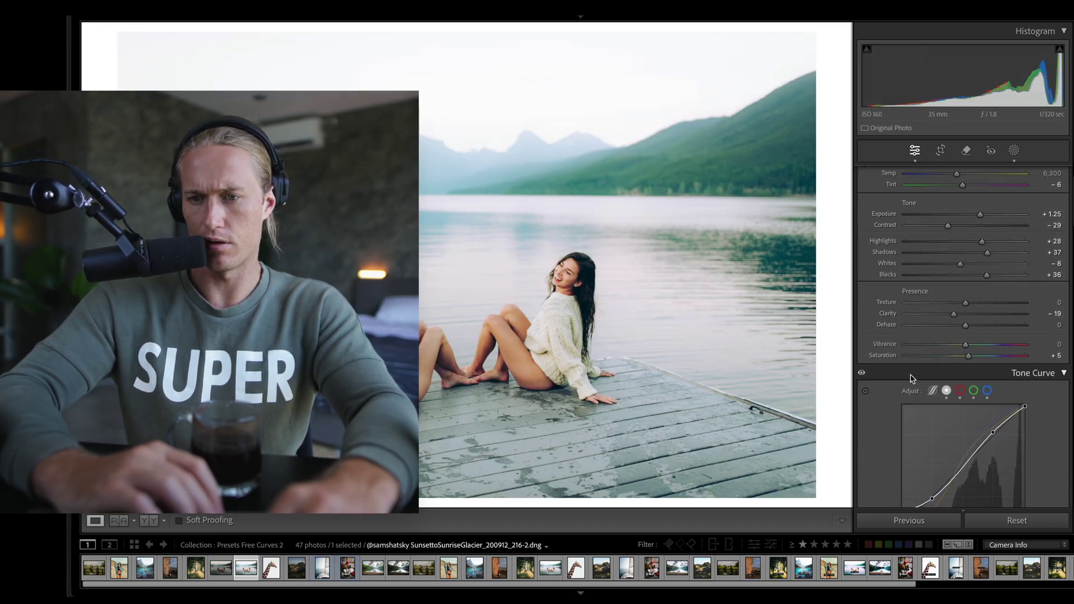
{"action": "scroll", "coordinate": [983, 183], "scroll_direction": "down", "scroll_amount": 2}
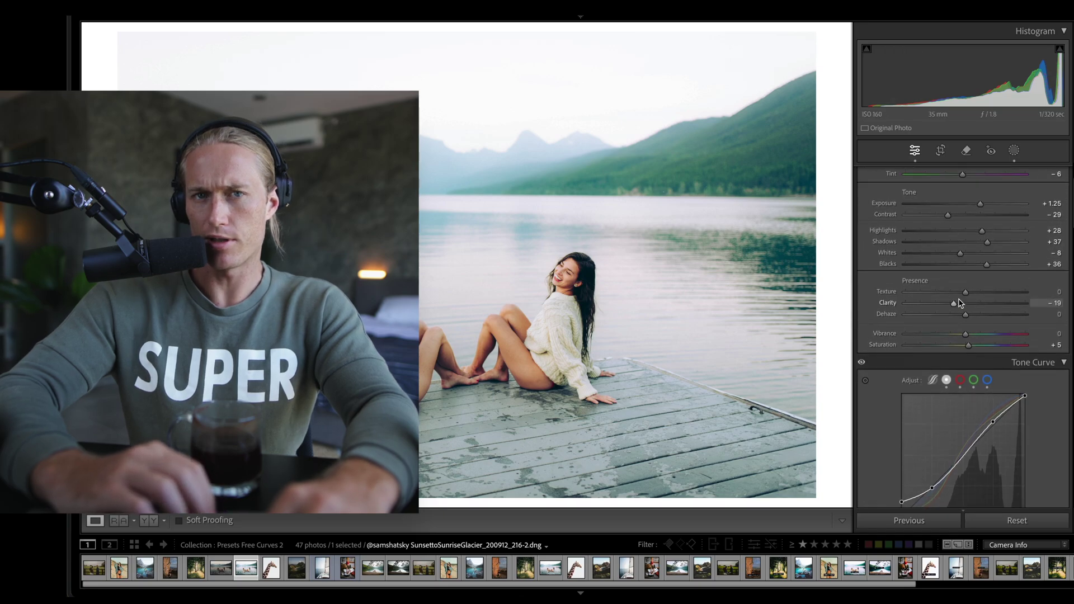
{"action": "scroll", "coordinate": [973, 271], "scroll_direction": "down", "scroll_amount": 4}
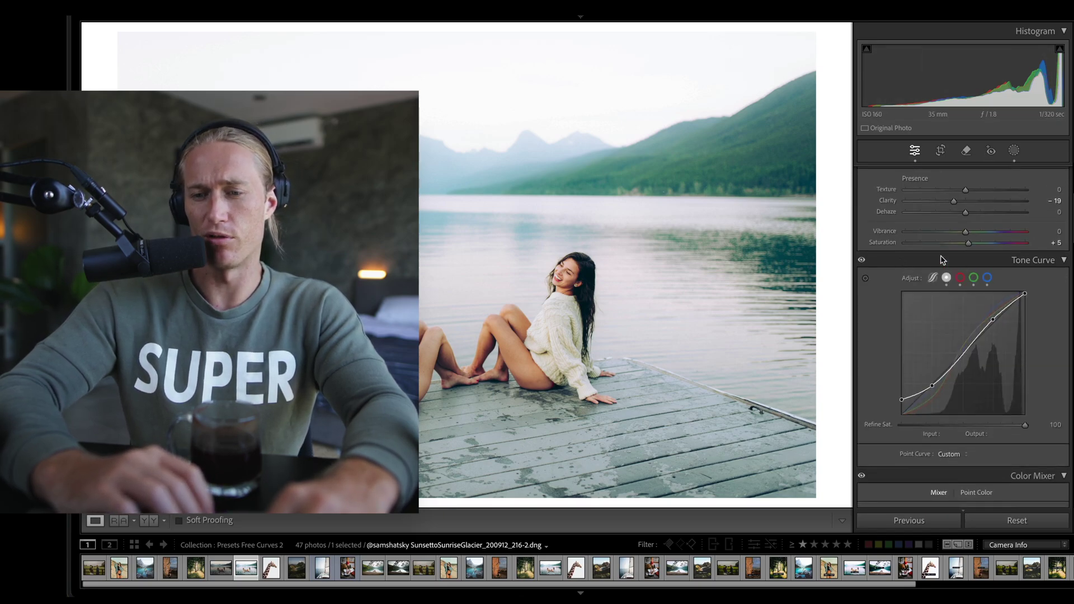
{"action": "scroll", "coordinate": [1042, 348], "scroll_direction": "up", "scroll_amount": 3}
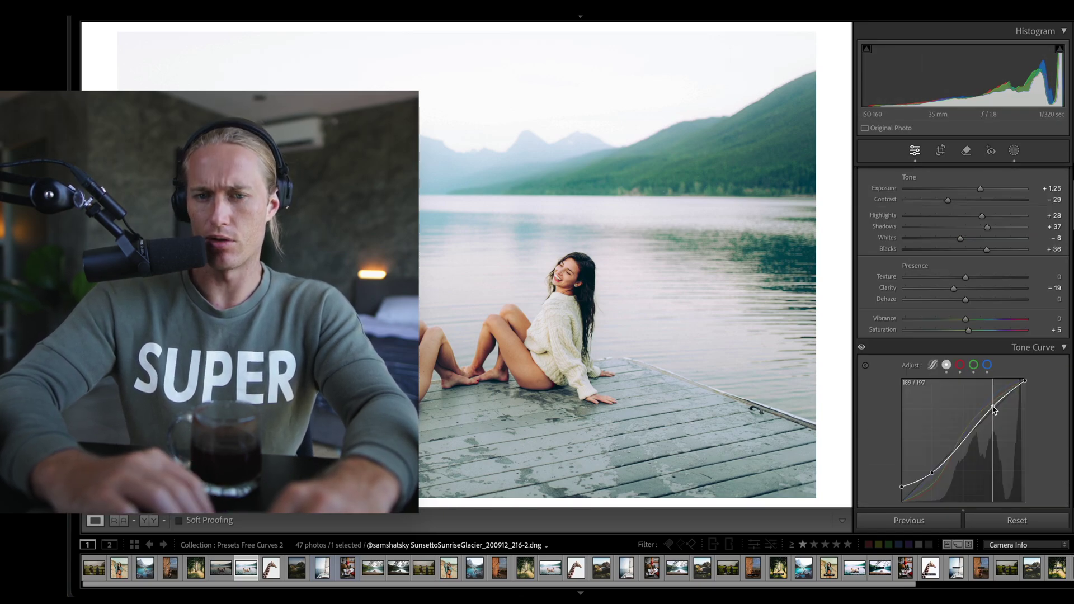
{"action": "left_click_drag", "start_coordinate": [993, 408], "coordinate": [981, 404]}
{"action": "key", "text": "ctrl+z"}
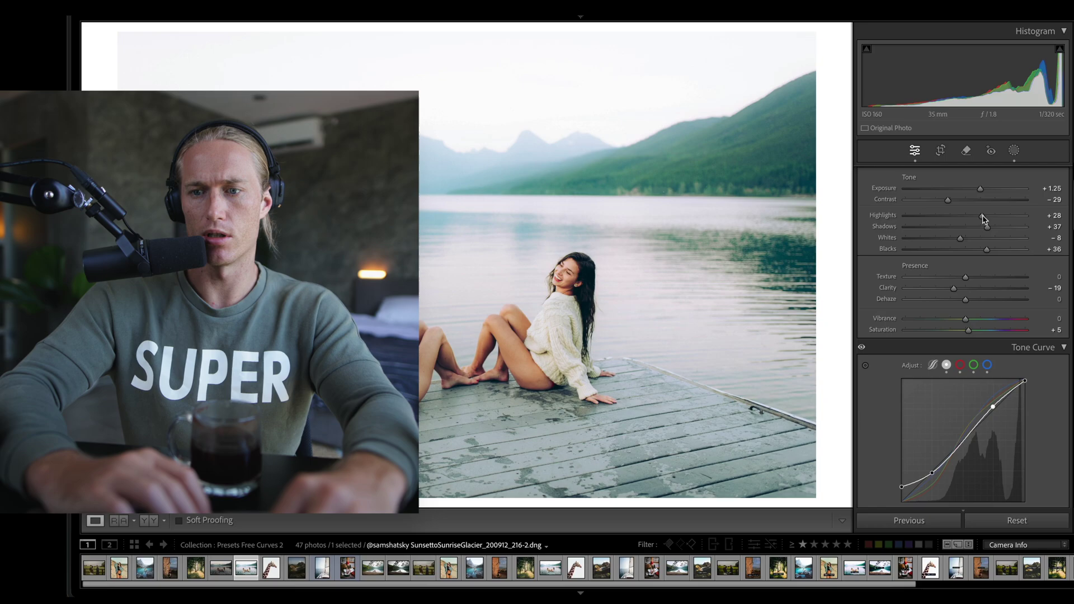
{"action": "left_click_drag", "start_coordinate": [983, 217], "coordinate": [984, 217]}
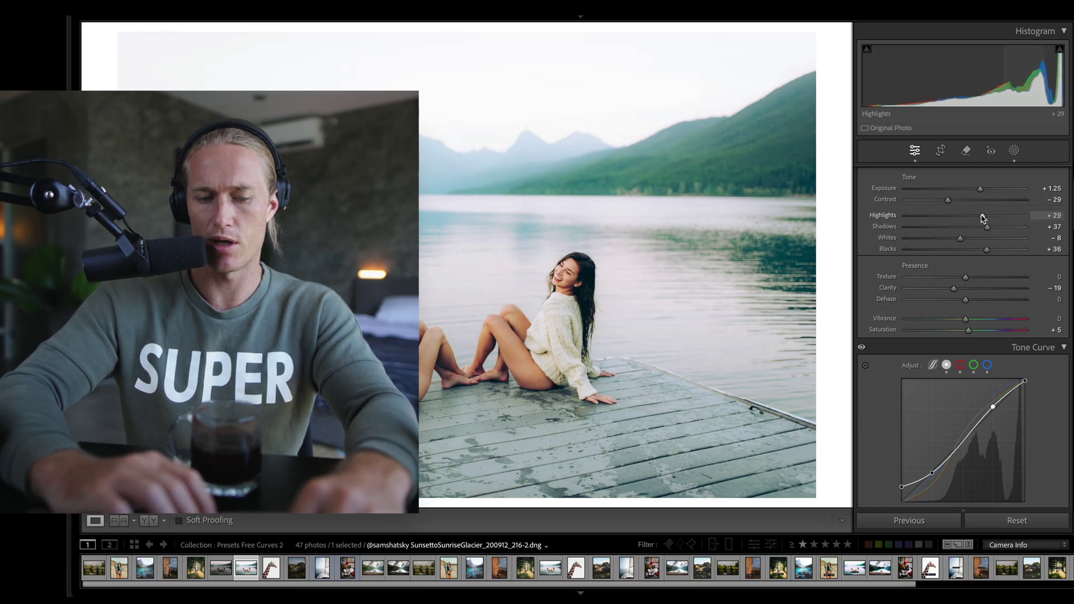
{"action": "key", "text": "ctrl+z"}
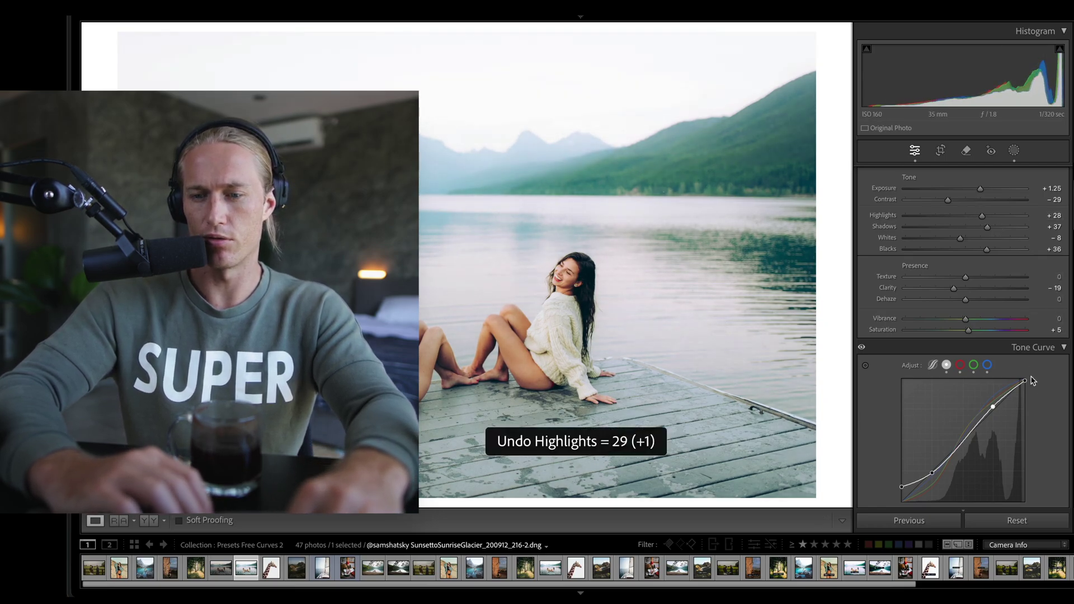
Delete the upper curve point, lower the white endpoint, try Exposure +5.00, then restore the custom curve.
{"action": "right_click", "coordinate": [994, 407]}
{"action": "left_click", "coordinate": [997, 414]}
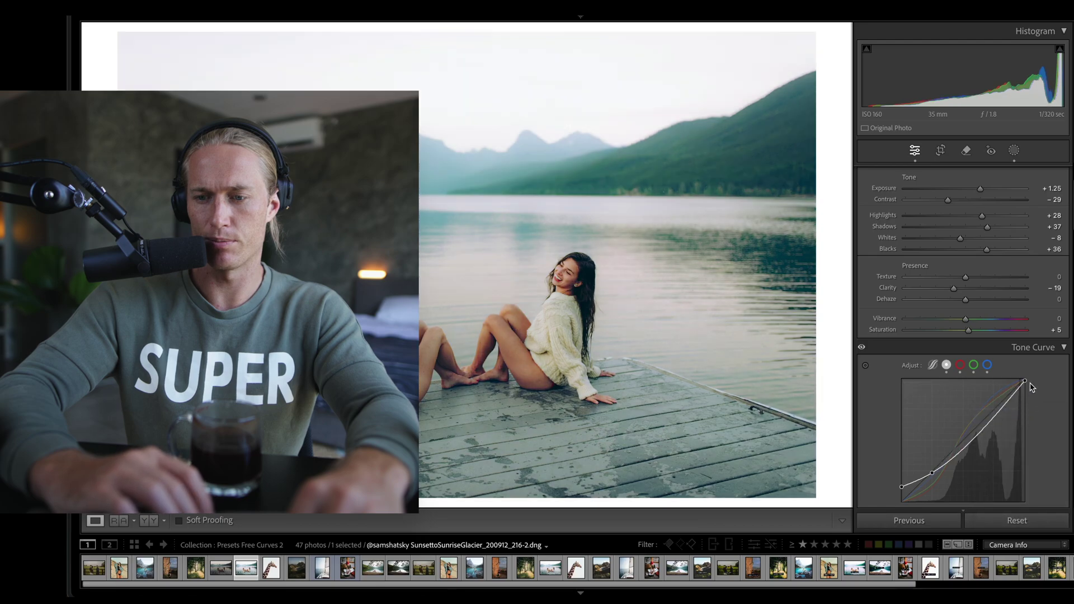
{"action": "left_click_drag", "start_coordinate": [1025, 385], "coordinate": [1026, 424]}
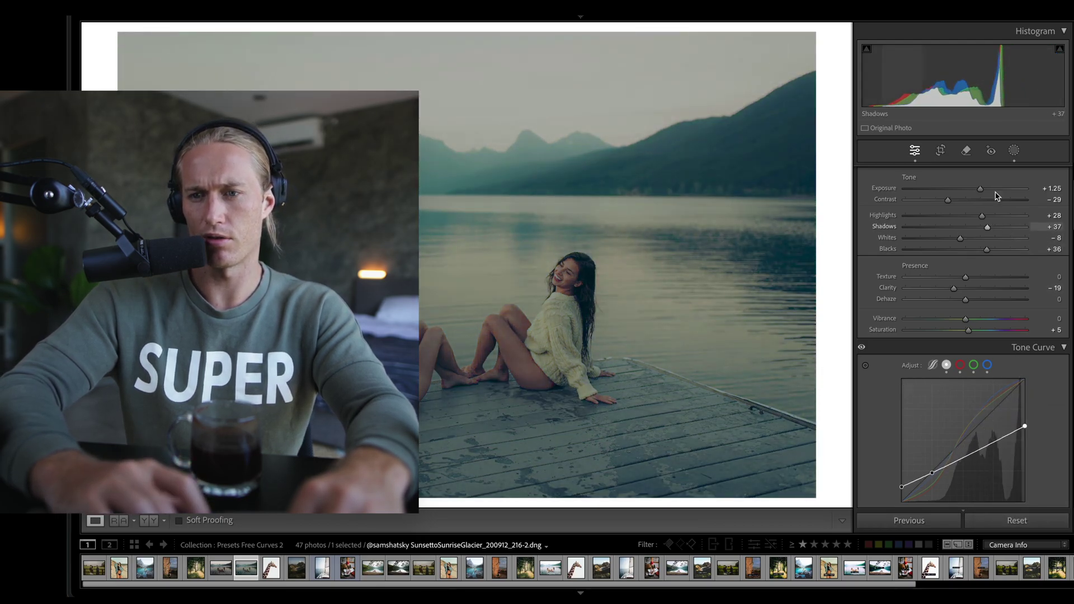
{"action": "left_click_drag", "start_coordinate": [978, 192], "coordinate": [1028, 190]}
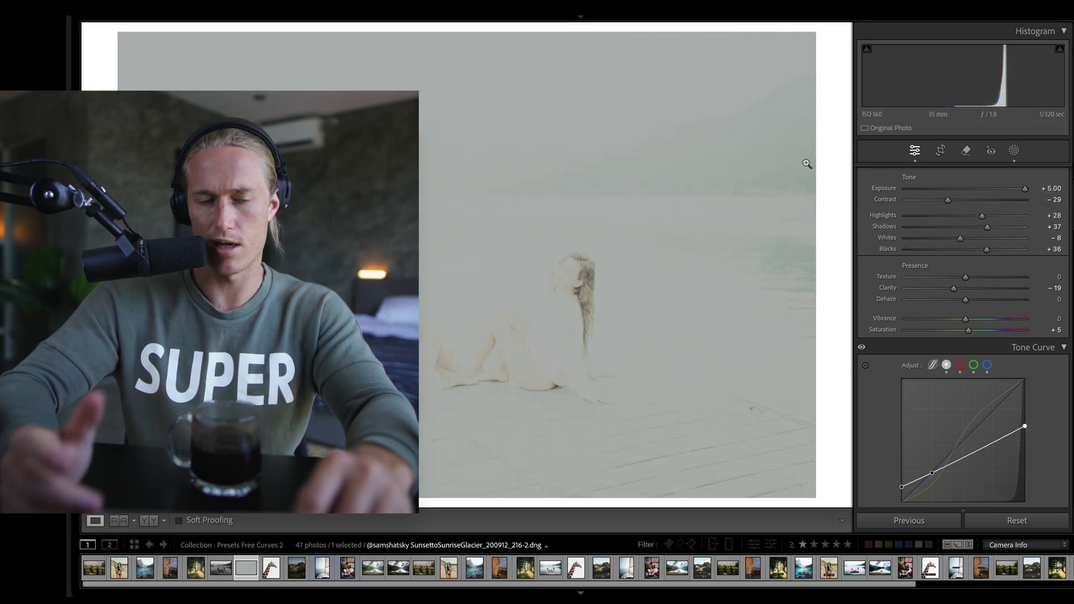
{"action": "key", "text": "ctrl+z"}
{"action": "key", "text": "ctrl+z"}
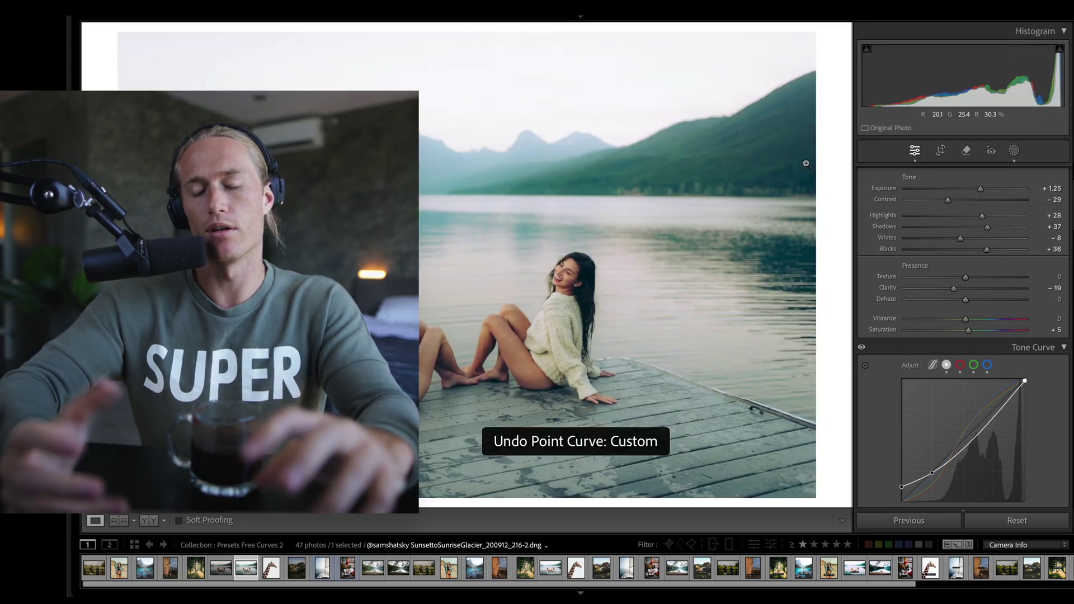
{"action": "key", "text": "ctrl+y"}
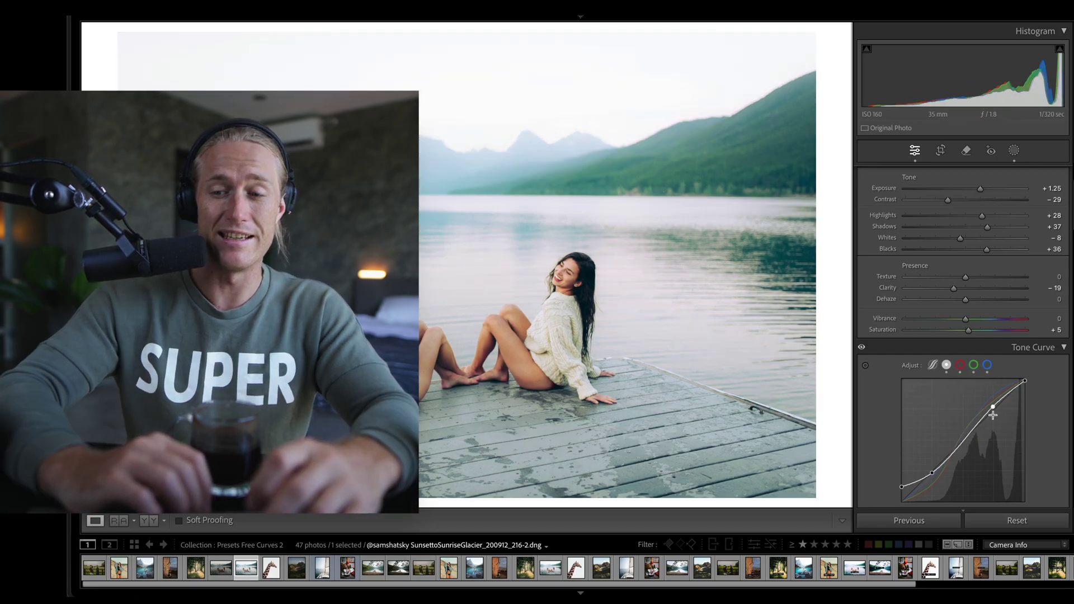
Raise the dock photo's curve black point to fade blacks, then undo a darker curve test.
{"action": "scroll", "coordinate": [922, 242], "scroll_direction": "up", "scroll_amount": 2}
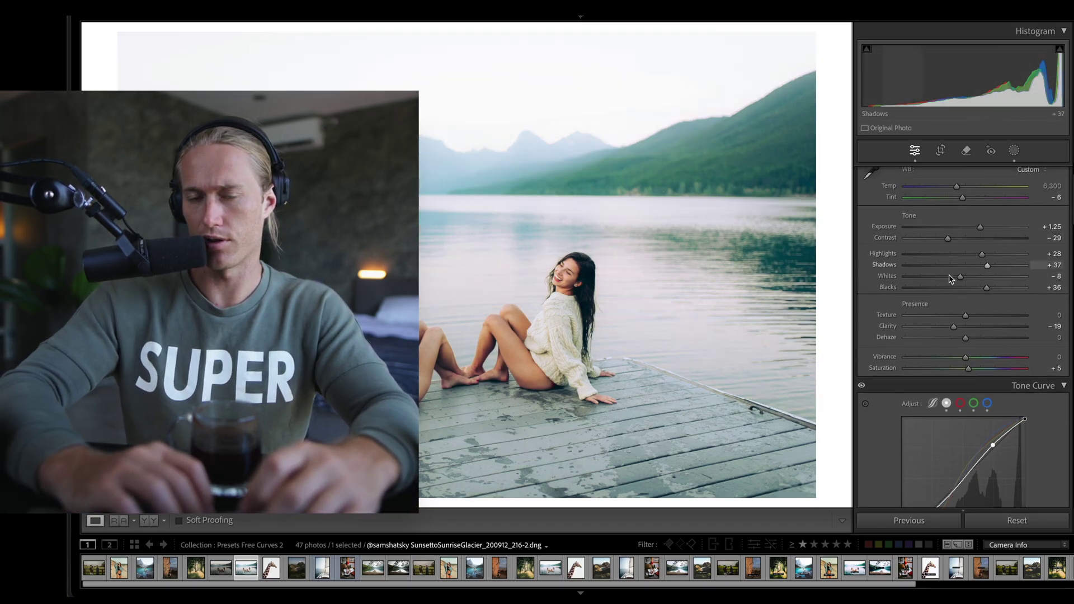
{"action": "scroll", "coordinate": [940, 255], "scroll_direction": "up", "scroll_amount": 1}
{"action": "scroll", "coordinate": [940, 254], "scroll_direction": "down", "scroll_amount": 6}
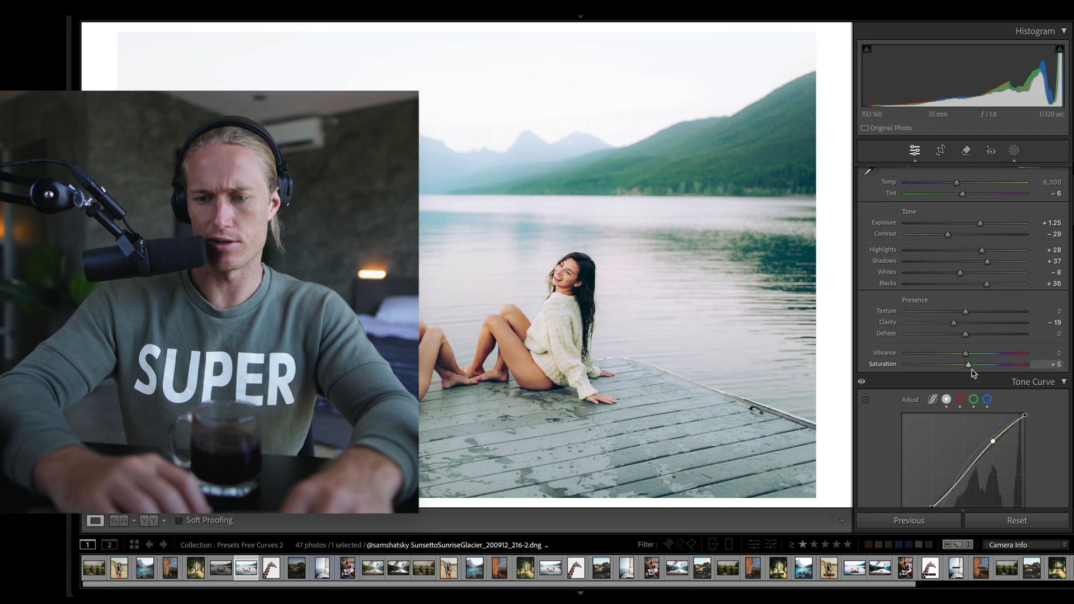
{"action": "left_click_drag", "start_coordinate": [902, 370], "coordinate": [929, 343]}
{"action": "scroll", "coordinate": [974, 265], "scroll_direction": "up", "scroll_amount": 5}
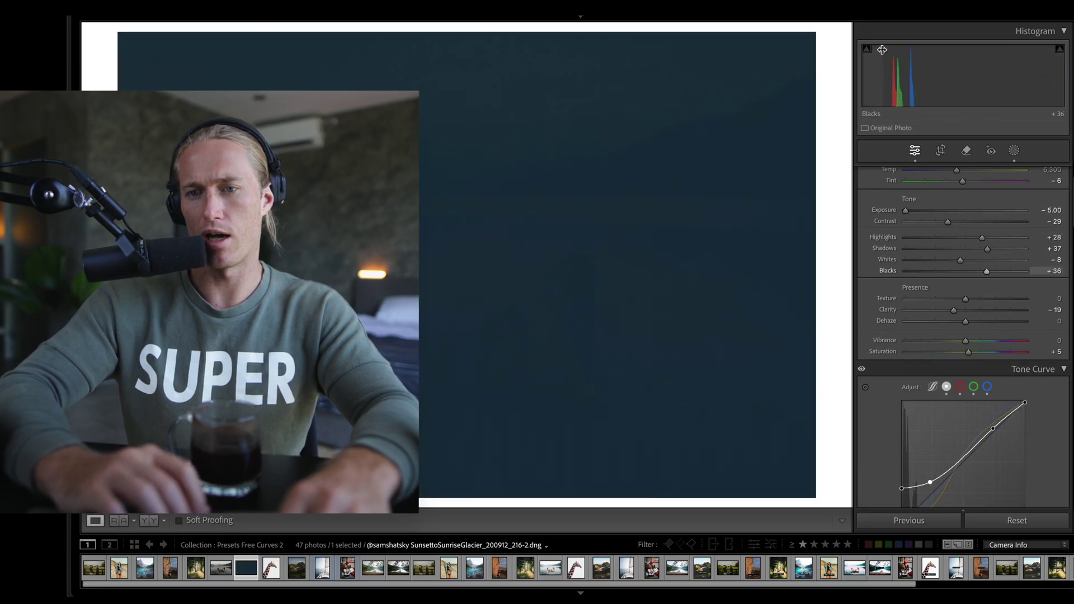
{"action": "scroll", "coordinate": [881, 483], "scroll_direction": "down", "scroll_amount": 3}
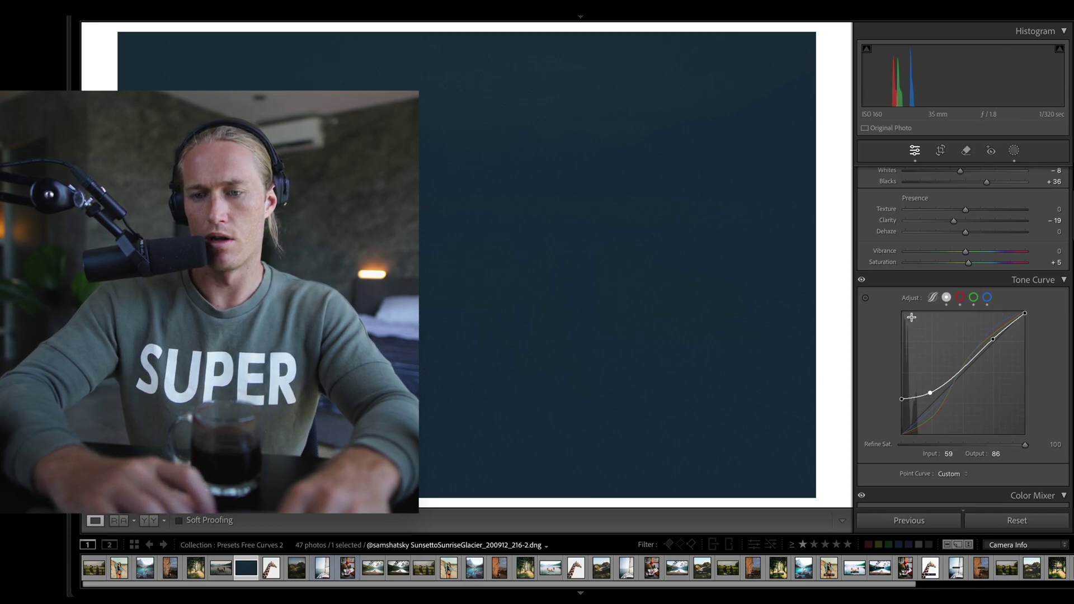
{"action": "key", "text": "ctrl+z"}
{"action": "scroll", "coordinate": [1048, 378], "scroll_direction": "up", "scroll_amount": 5}
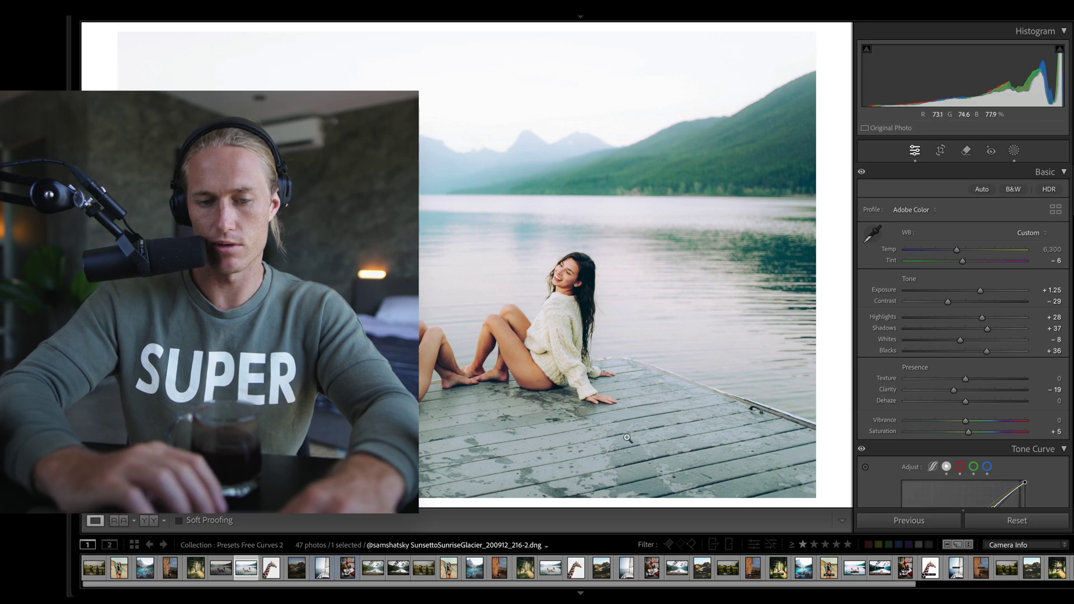
Browse the horse, forest deer and beach example edits, ending on the yellow-jacket lake photo.
{"action": "left_click", "coordinate": [423, 568]}
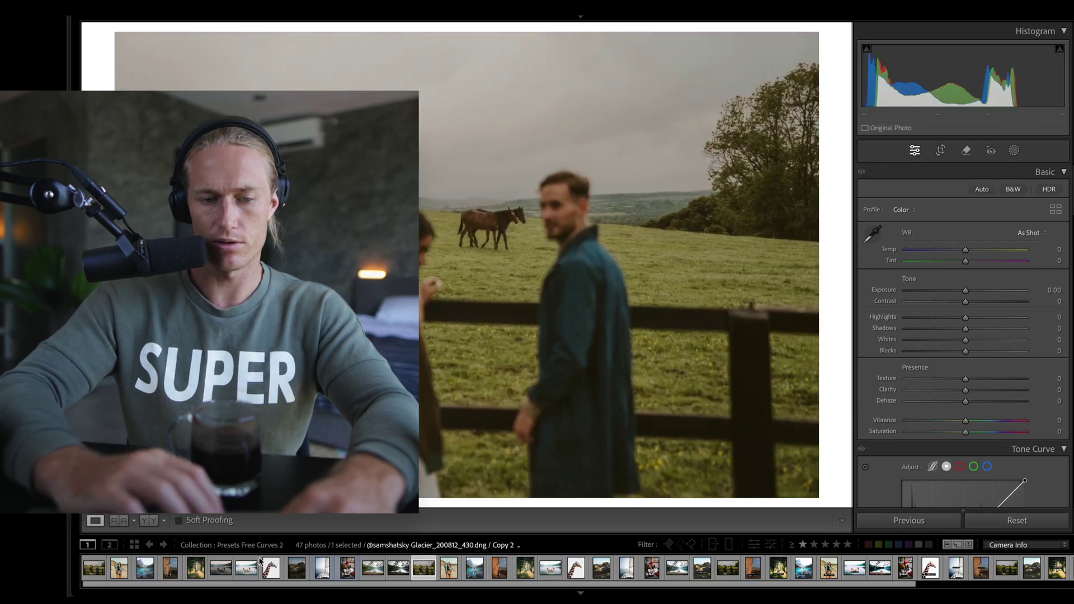
{"action": "left_click", "coordinate": [196, 568]}
{"action": "scroll", "coordinate": [1031, 385], "scroll_direction": "down", "scroll_amount": 5}
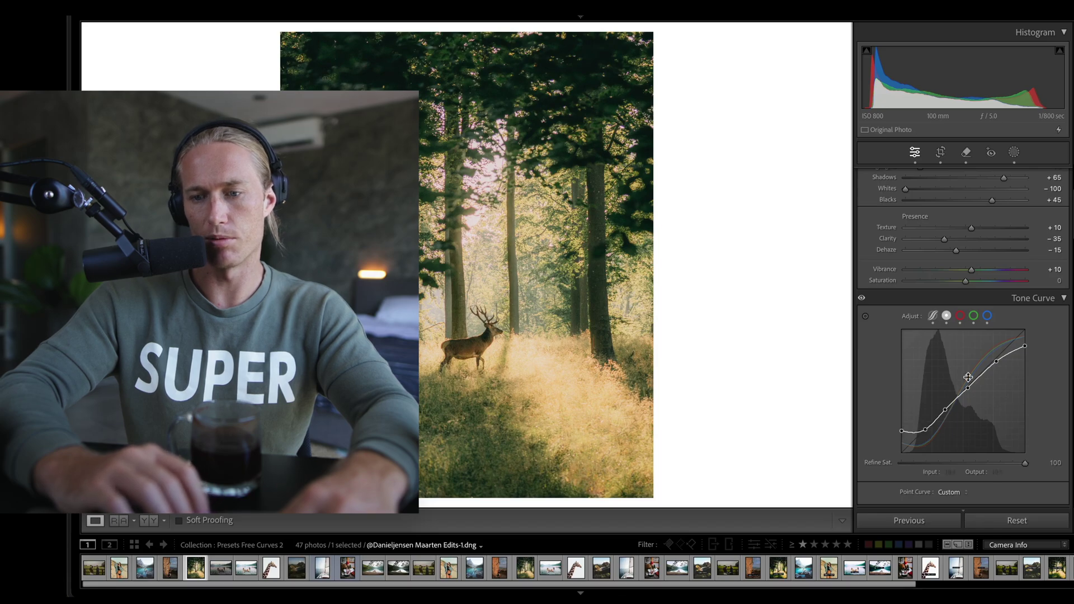
{"action": "scroll", "coordinate": [891, 325], "scroll_direction": "up", "scroll_amount": 2}
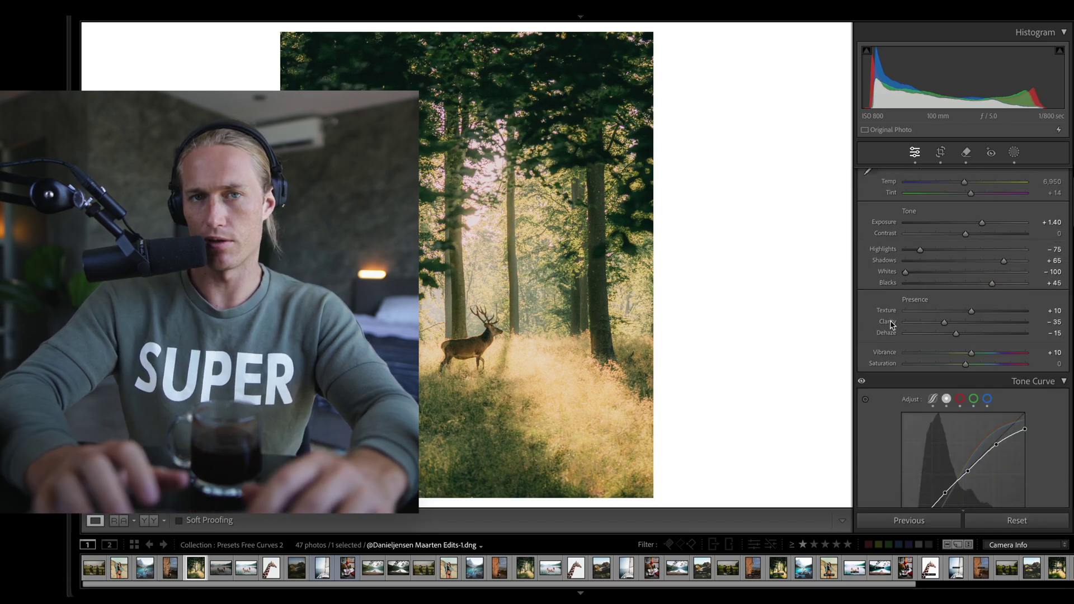
{"action": "scroll", "coordinate": [892, 325], "scroll_direction": "down", "scroll_amount": 2}
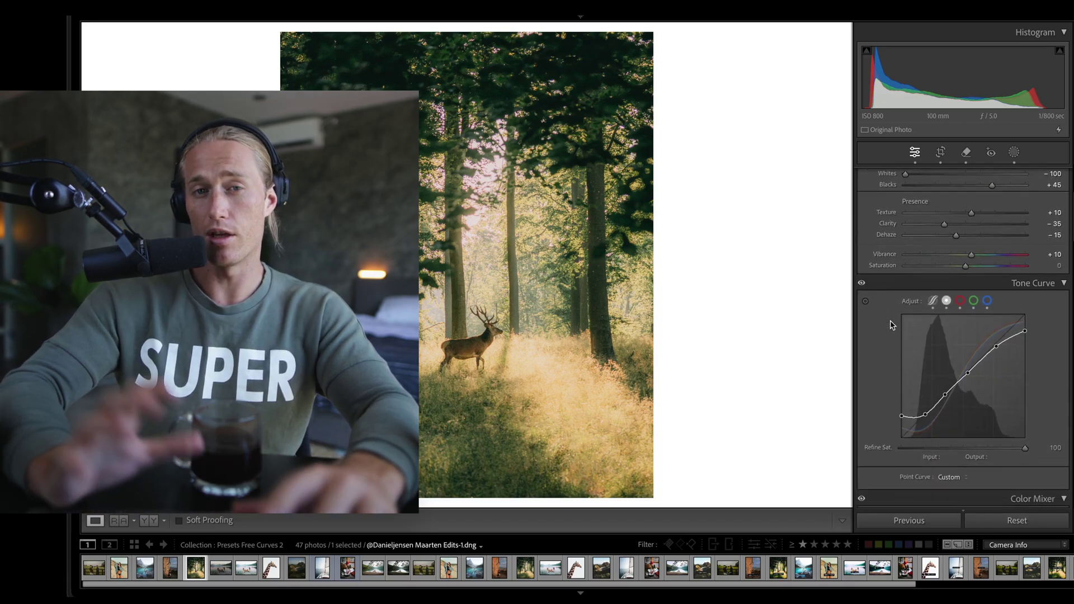
{"action": "scroll", "coordinate": [892, 319], "scroll_direction": "up", "scroll_amount": 2}
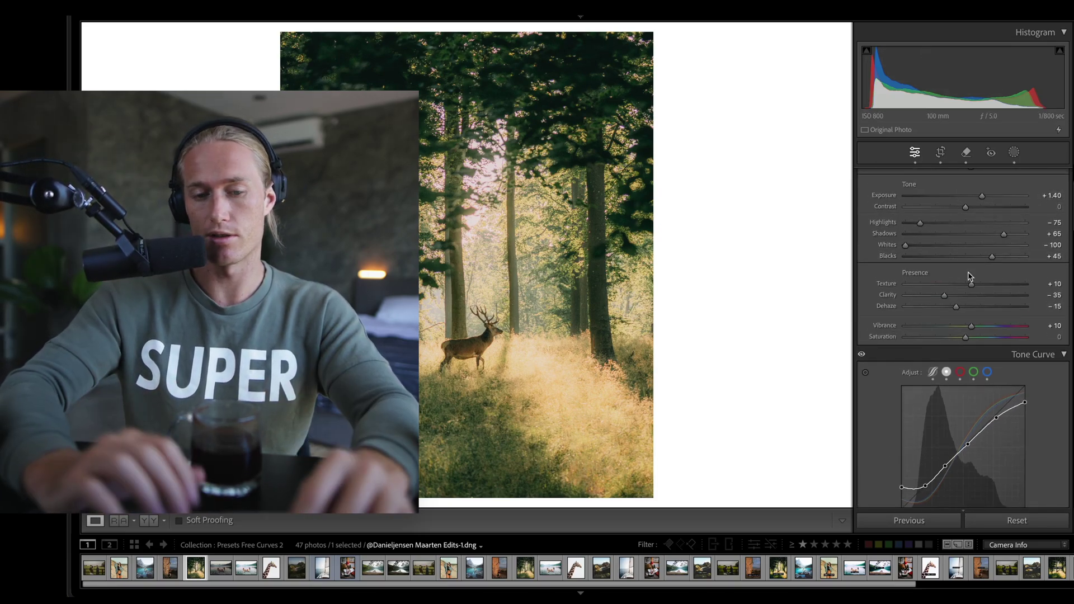
{"action": "left_click", "coordinate": [119, 568]}
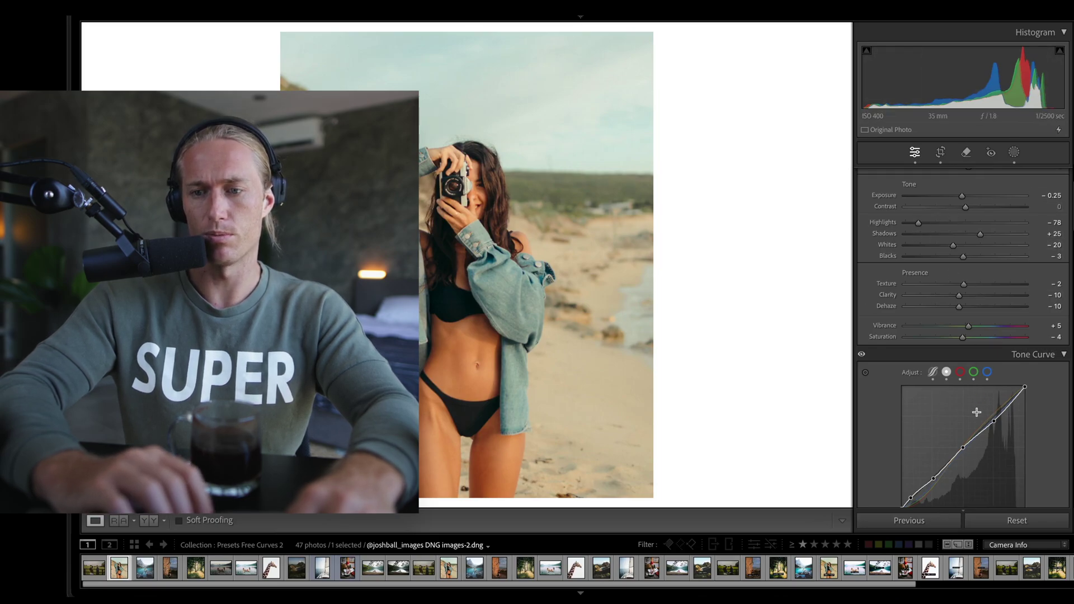
{"action": "scroll", "coordinate": [977, 413], "scroll_direction": "down", "scroll_amount": 1}
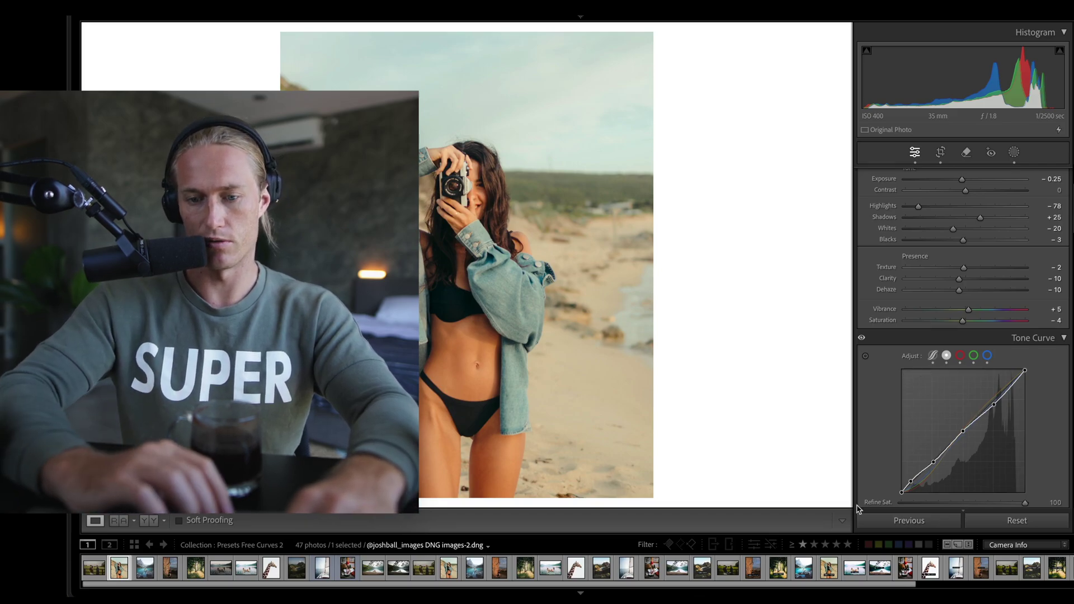
{"action": "left_click", "coordinate": [753, 568]}
{"action": "left_click", "coordinate": [778, 568]}
{"action": "left_click", "coordinate": [804, 568]}
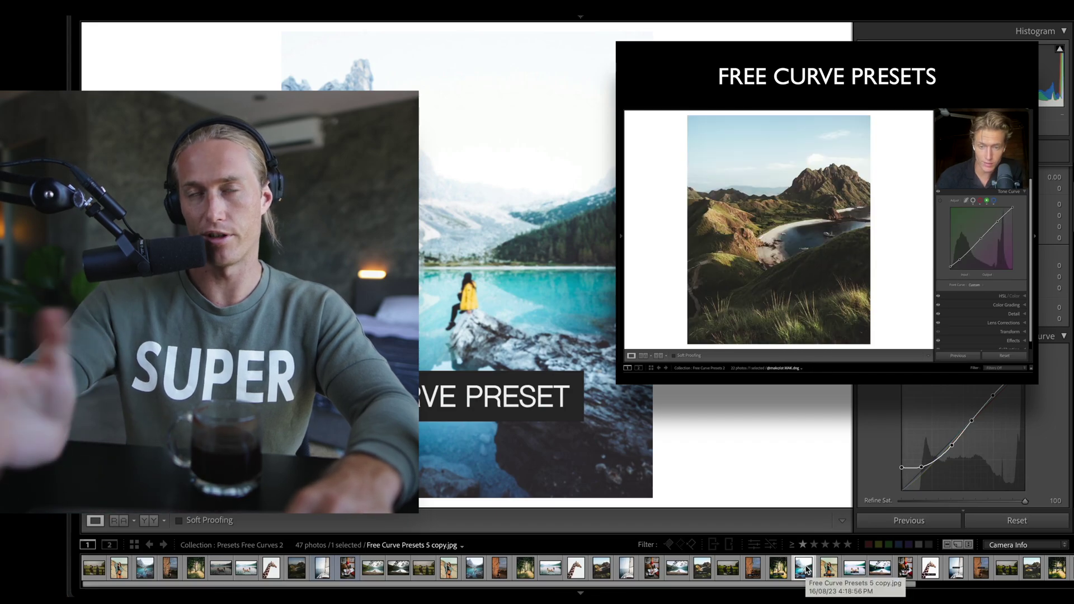
Compare the dock, giraffe and wall curve-preset example photos.
{"action": "left_click", "coordinate": [856, 565]}
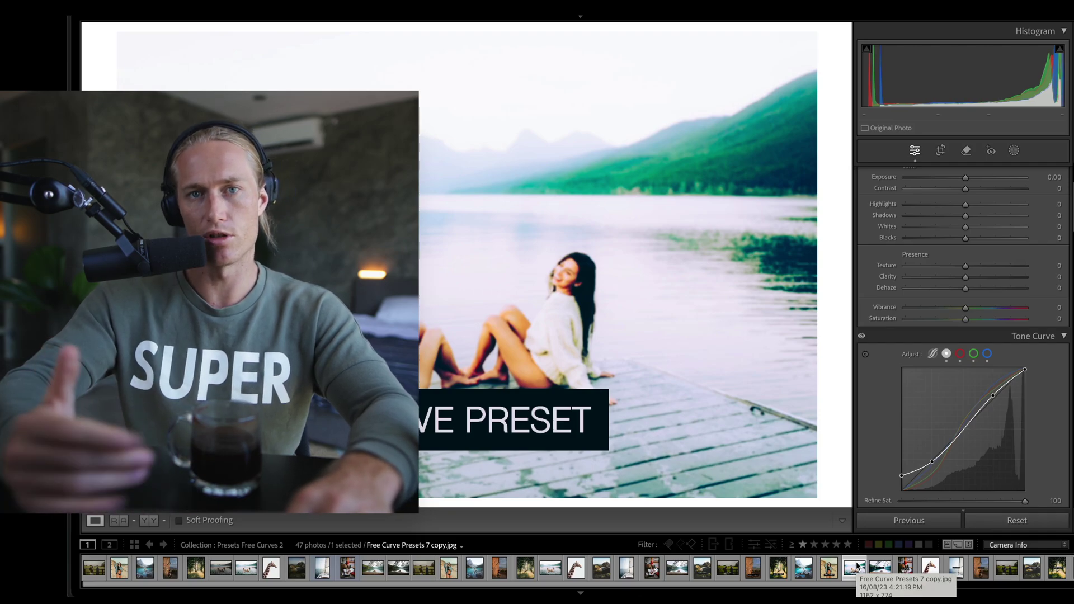
{"action": "left_click", "coordinate": [930, 568]}
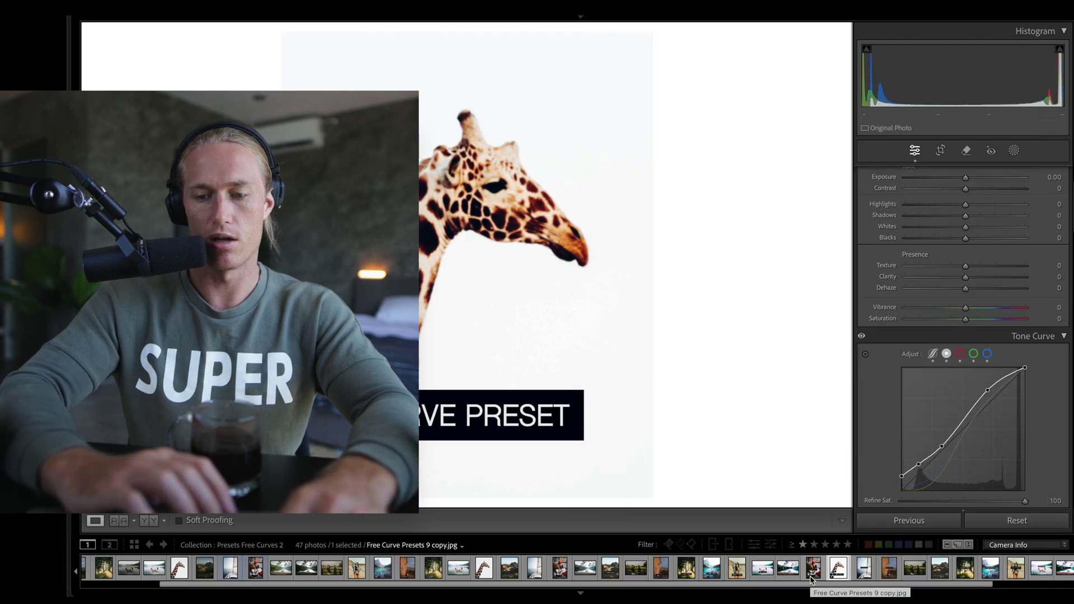
{"action": "left_click", "coordinate": [888, 570]}
{"action": "scroll", "coordinate": [195, 568], "scroll_direction": "up", "scroll_amount": 3}
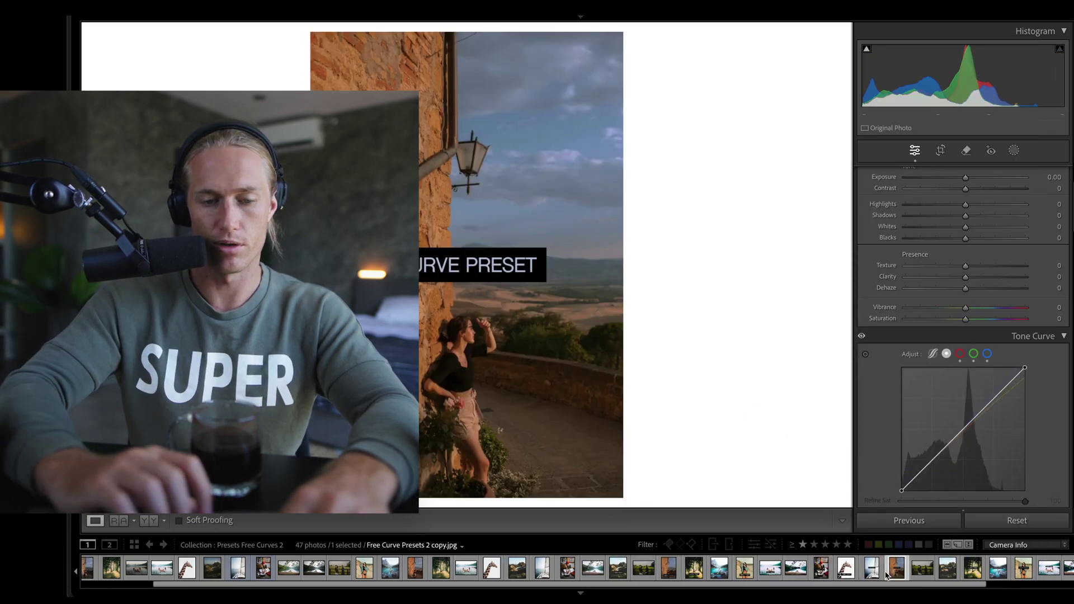
Bring the original lake-dock DNG portrait back on screen.
{"action": "left_click", "coordinate": [193, 567]}
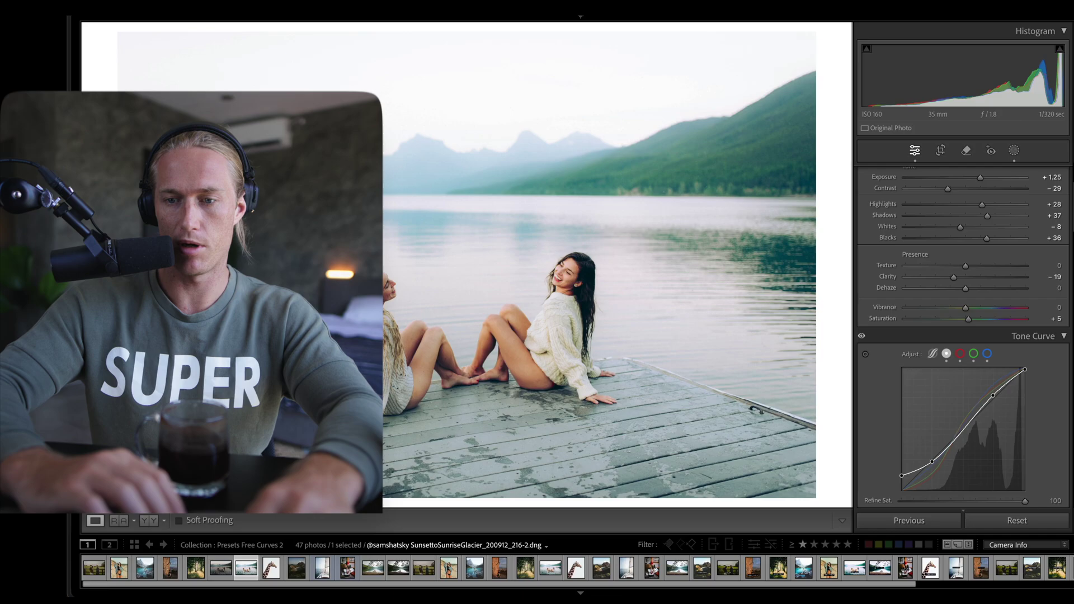
{"action": "scroll", "coordinate": [1015, 257], "scroll_direction": "up", "scroll_amount": 3}
{"action": "scroll", "coordinate": [1015, 257], "scroll_direction": "down", "scroll_amount": 15}
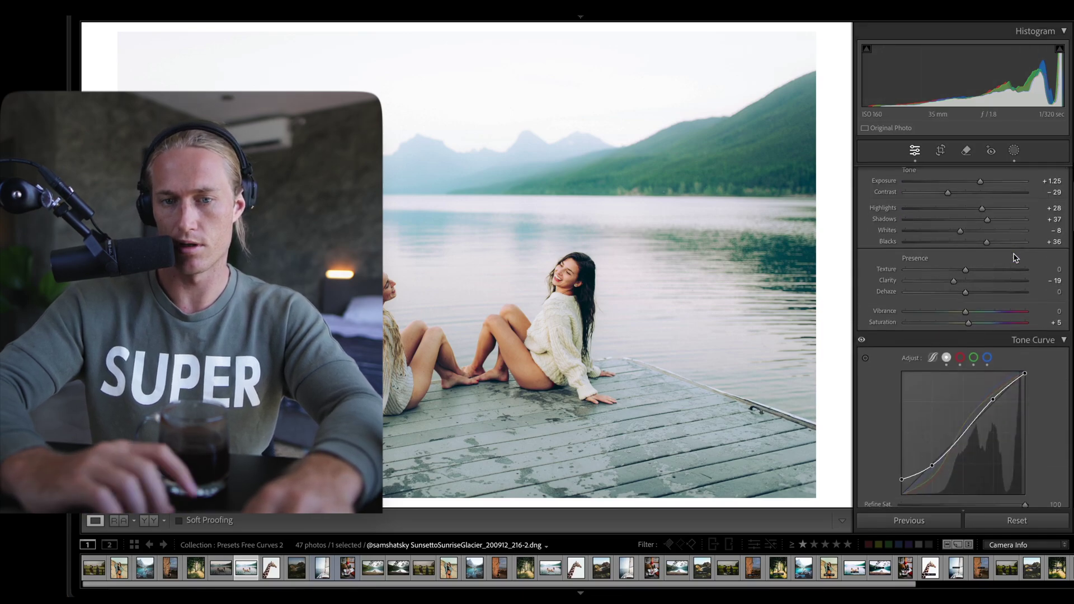
Zoom 1:1 on the woman's face and set Calibration Red Primary Hue to −72.
{"action": "left_click", "coordinate": [564, 294]}
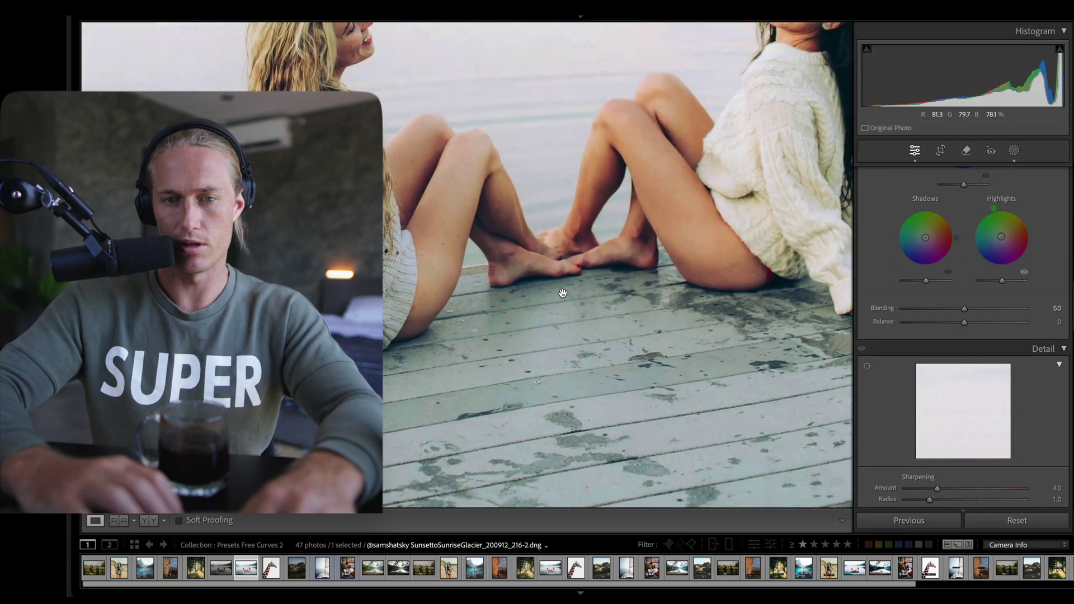
{"action": "scroll", "coordinate": [978, 296], "scroll_direction": "down", "scroll_amount": 6}
{"action": "scroll", "coordinate": [978, 301], "scroll_direction": "up", "scroll_amount": 6}
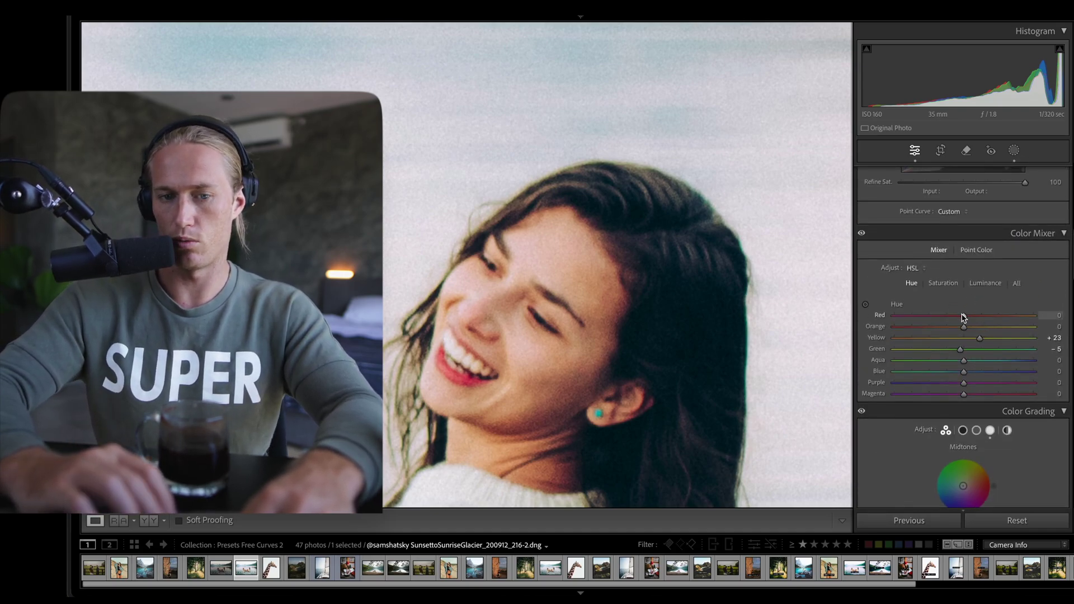
{"action": "left_click_drag", "start_coordinate": [894, 316], "coordinate": [952, 317]}
{"action": "scroll", "coordinate": [951, 317], "scroll_direction": "down", "scroll_amount": 10}
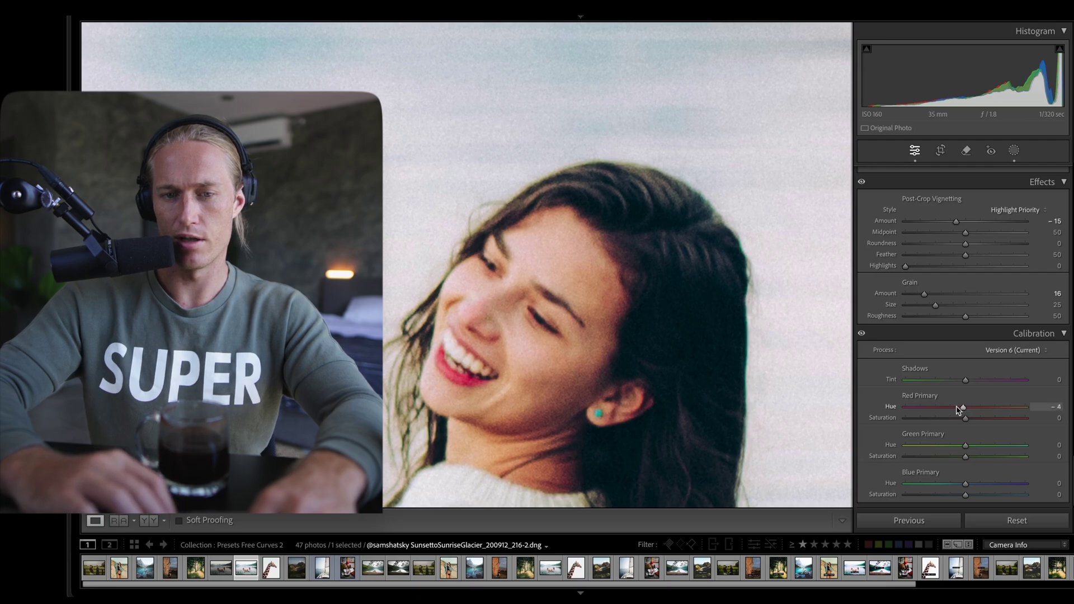
{"action": "left_click_drag", "start_coordinate": [959, 410], "coordinate": [921, 409]}
Test HSL Red Hue at +88 on the lips, then undo it.
{"action": "scroll", "coordinate": [1032, 289], "scroll_direction": "up", "scroll_amount": 6}
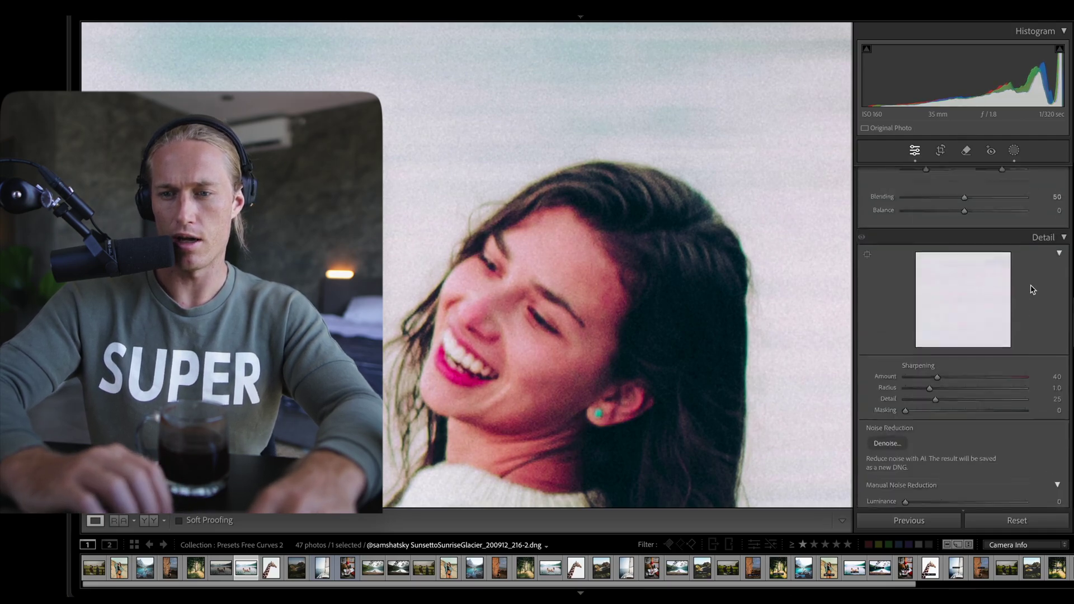
{"action": "scroll", "coordinate": [1032, 289], "scroll_direction": "up", "scroll_amount": 6}
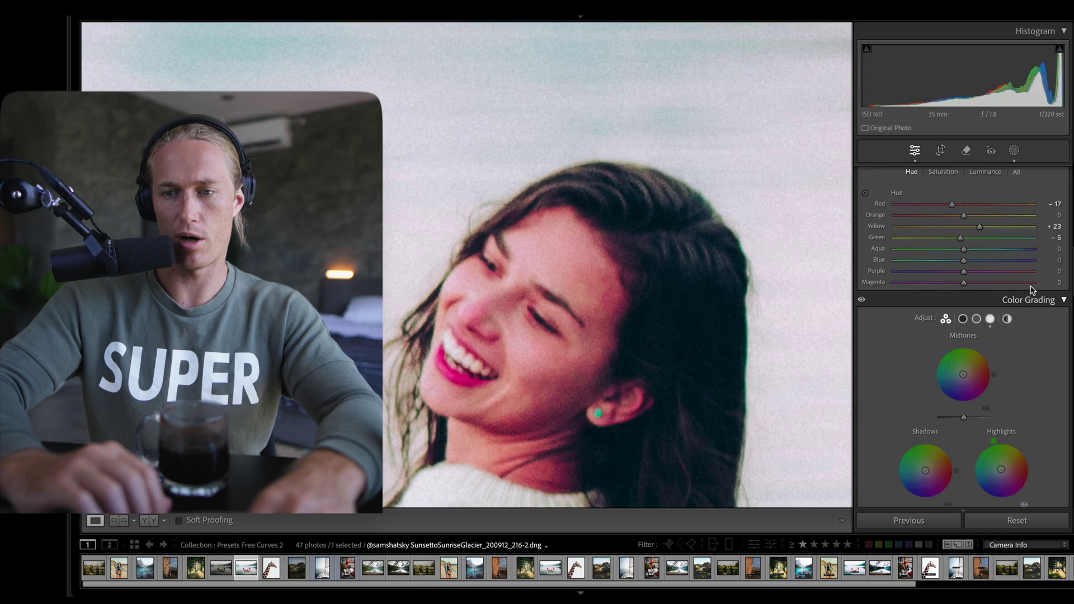
{"action": "left_click_drag", "start_coordinate": [953, 371], "coordinate": [1026, 370]}
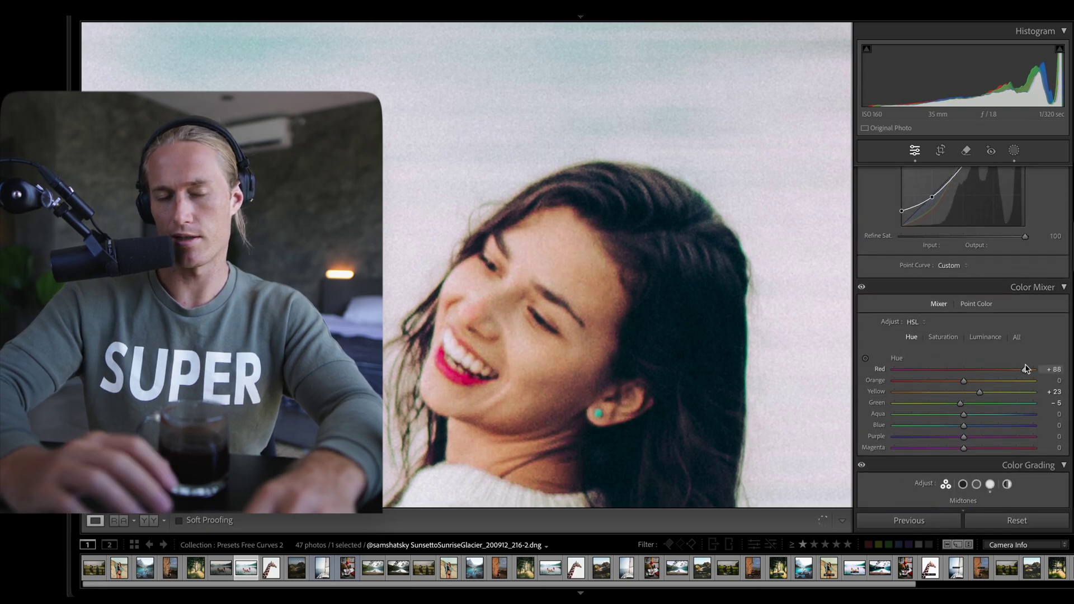
{"action": "key", "text": "ctrl+z"}
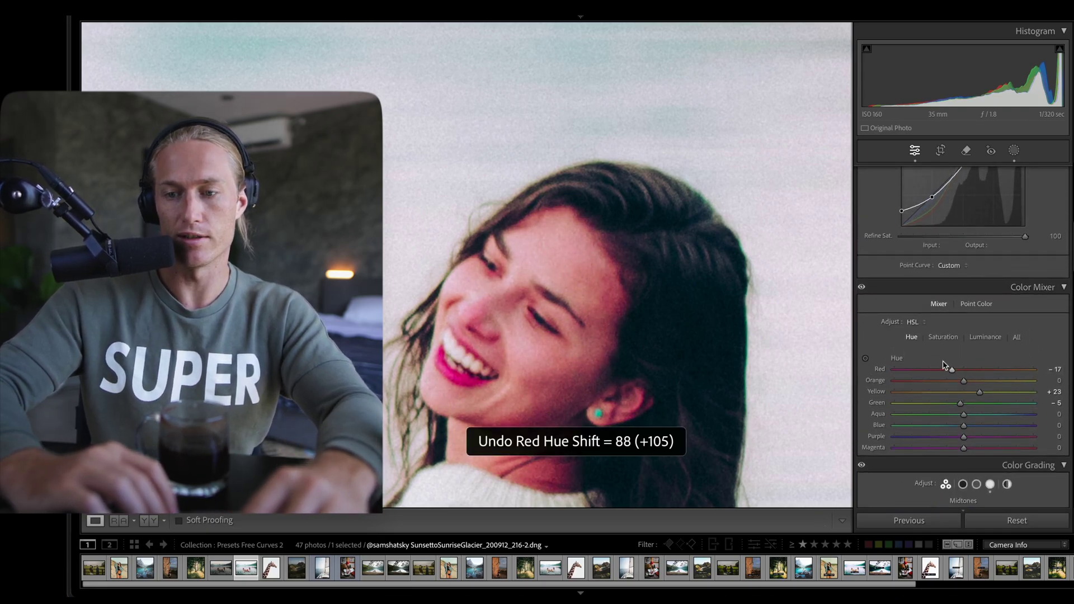
Swing the Color Mixer Red hue between −86 and +18, then return it to 0.
{"action": "scroll", "coordinate": [976, 400], "scroll_direction": "down", "scroll_amount": 10}
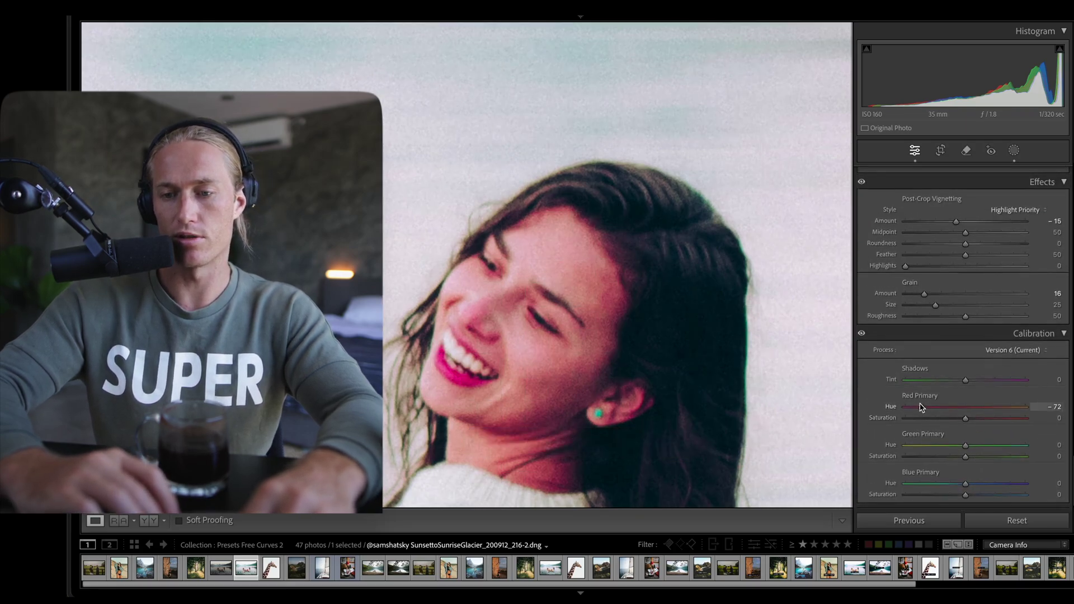
{"action": "scroll", "coordinate": [978, 212], "scroll_direction": "up", "scroll_amount": 10}
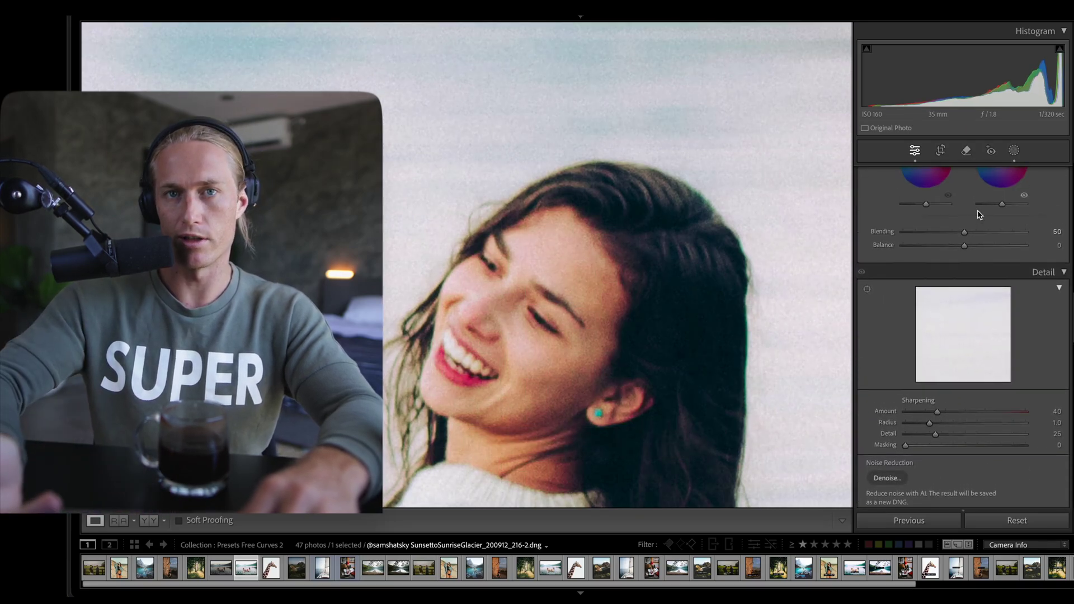
{"action": "scroll", "coordinate": [979, 215], "scroll_direction": "up", "scroll_amount": 4}
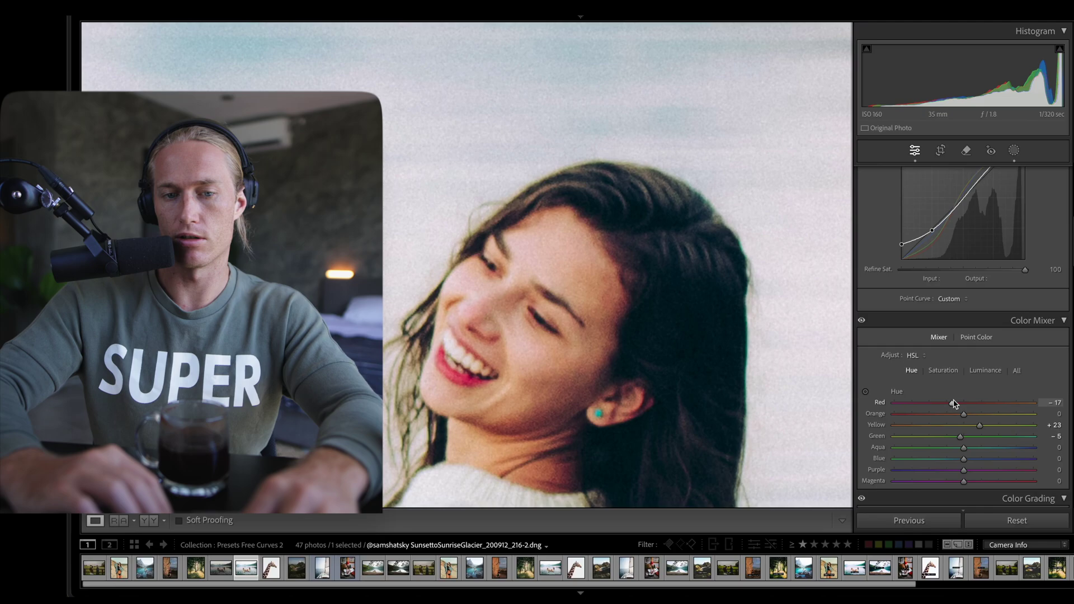
{"action": "left_click_drag", "start_coordinate": [953, 403], "coordinate": [977, 404]}
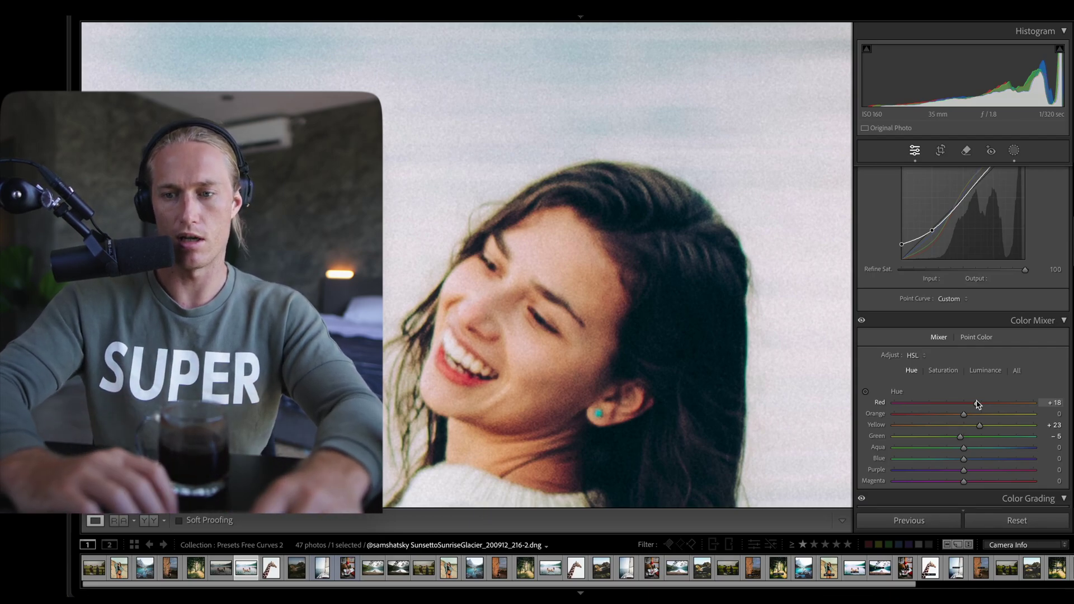
{"action": "scroll", "coordinate": [977, 404], "scroll_direction": "up", "scroll_amount": 1}
{"action": "left_click_drag", "start_coordinate": [977, 423], "coordinate": [967, 423]}
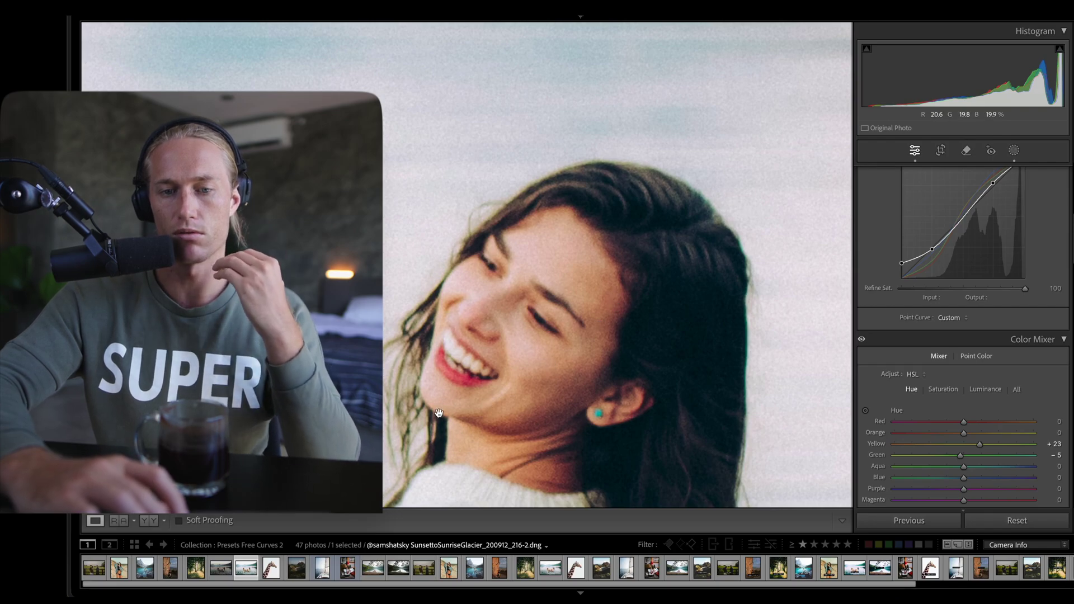
{"action": "left_click_drag", "start_coordinate": [484, 372], "coordinate": [390, 255]}
{"action": "scroll", "coordinate": [963, 259], "scroll_direction": "up", "scroll_amount": 10}
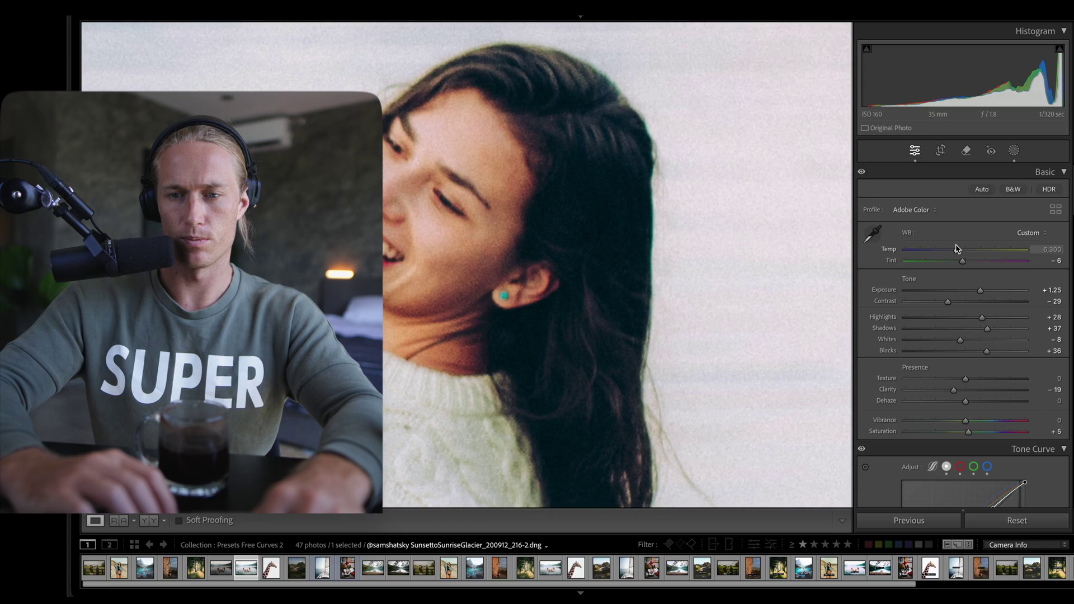
{"action": "left_click_drag", "start_coordinate": [949, 250], "coordinate": [866, 249]}
{"action": "scroll", "coordinate": [990, 325], "scroll_direction": "down", "scroll_amount": 15}
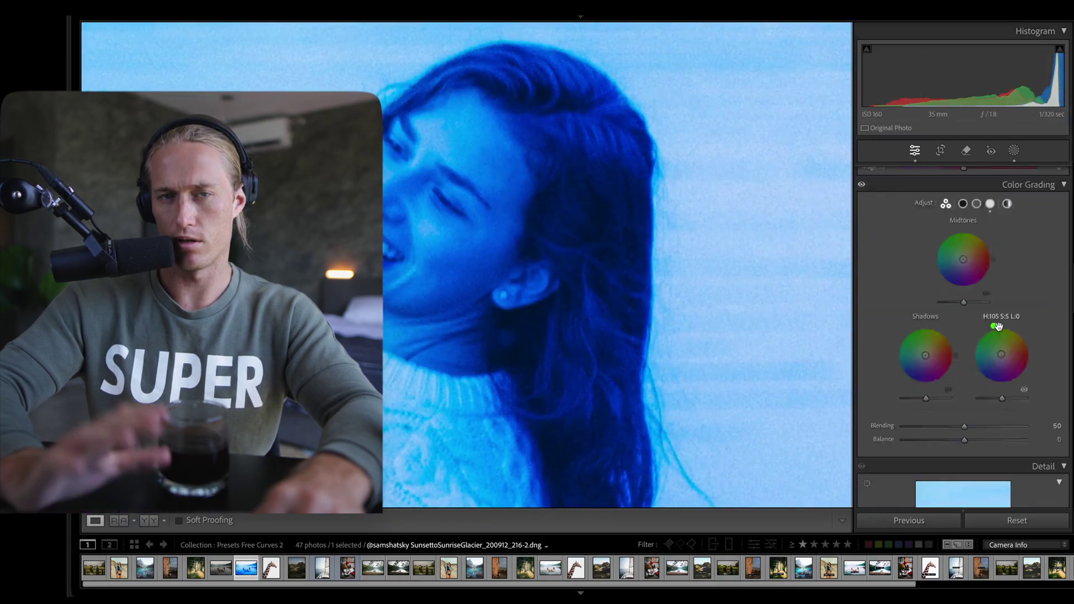
{"action": "scroll", "coordinate": [1001, 330], "scroll_direction": "up", "scroll_amount": 8}
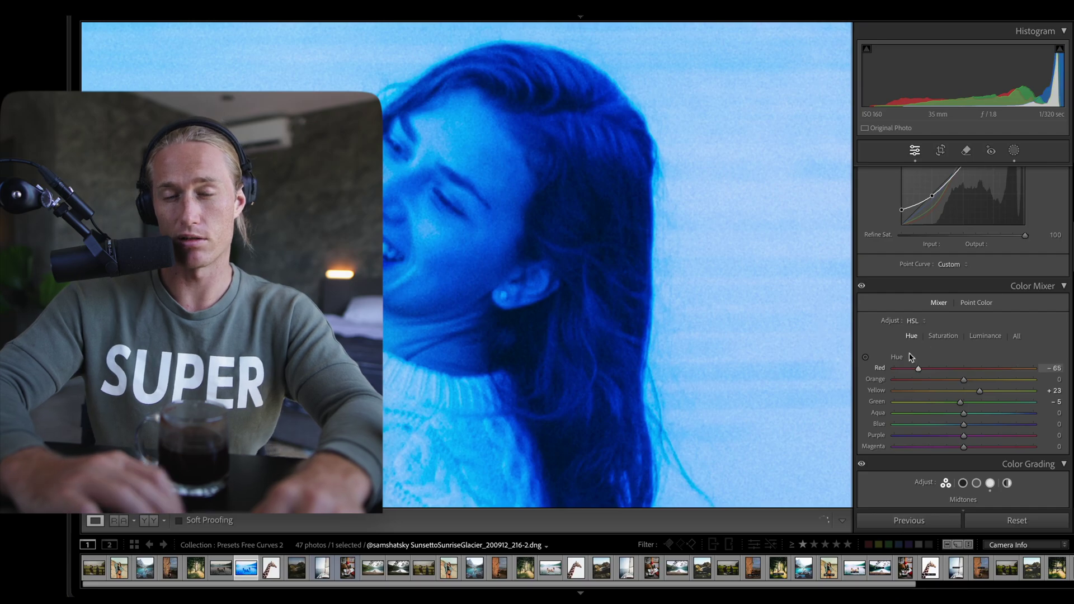
{"action": "key", "text": "ctrl+z"}
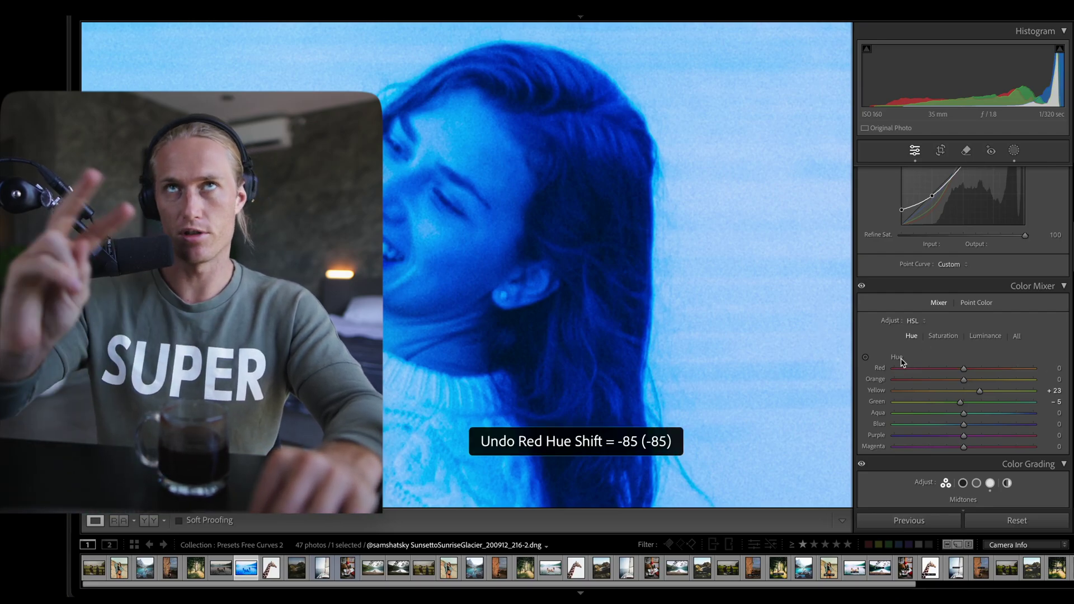
{"action": "key", "text": "ctrl+z"}
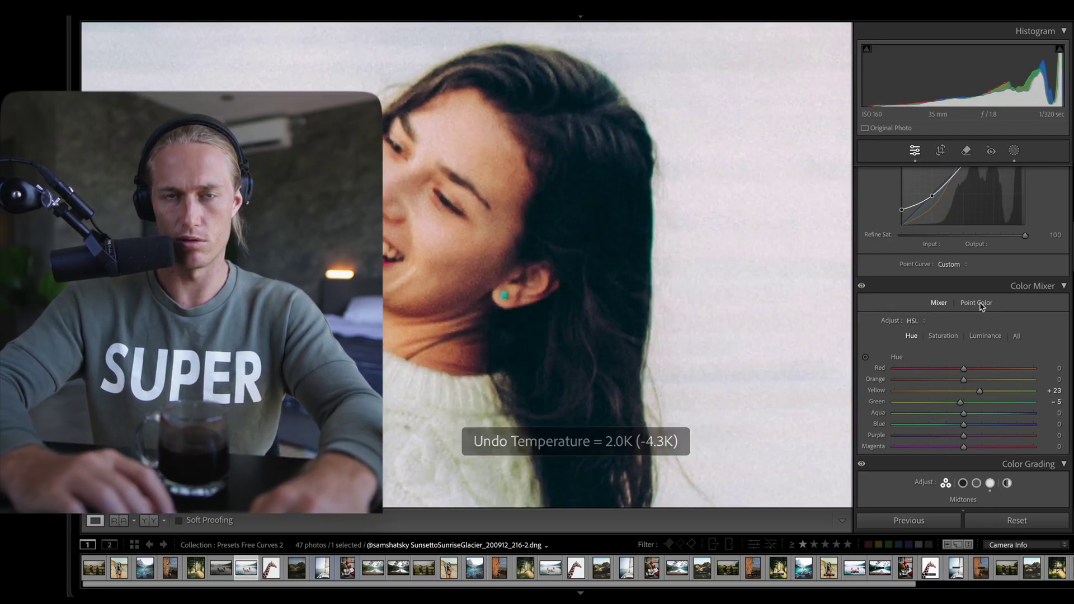
{"action": "left_click", "coordinate": [943, 336]}
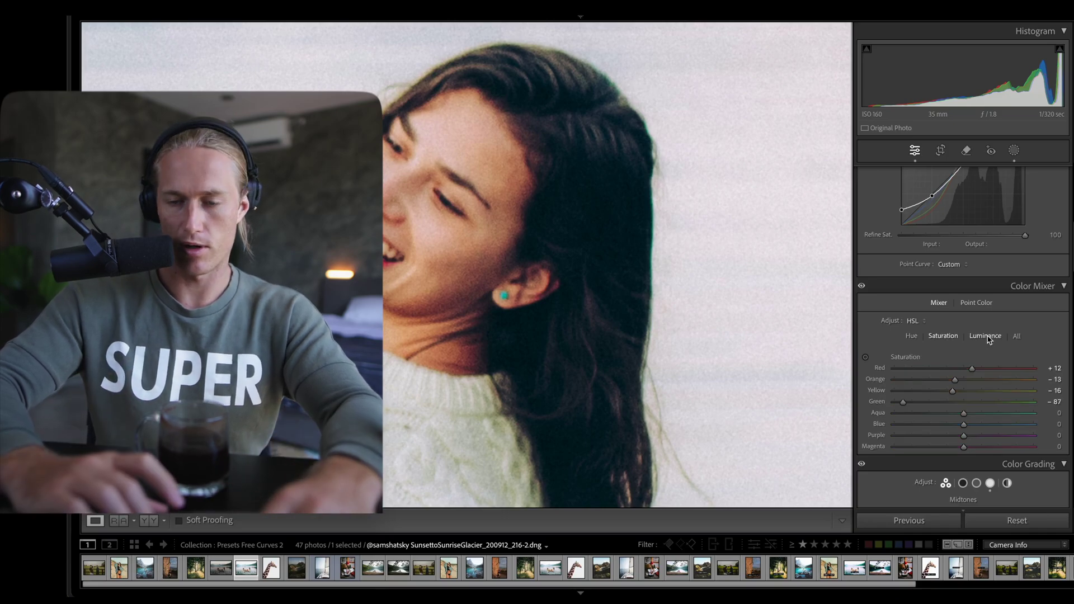
{"action": "left_click", "coordinate": [912, 336]}
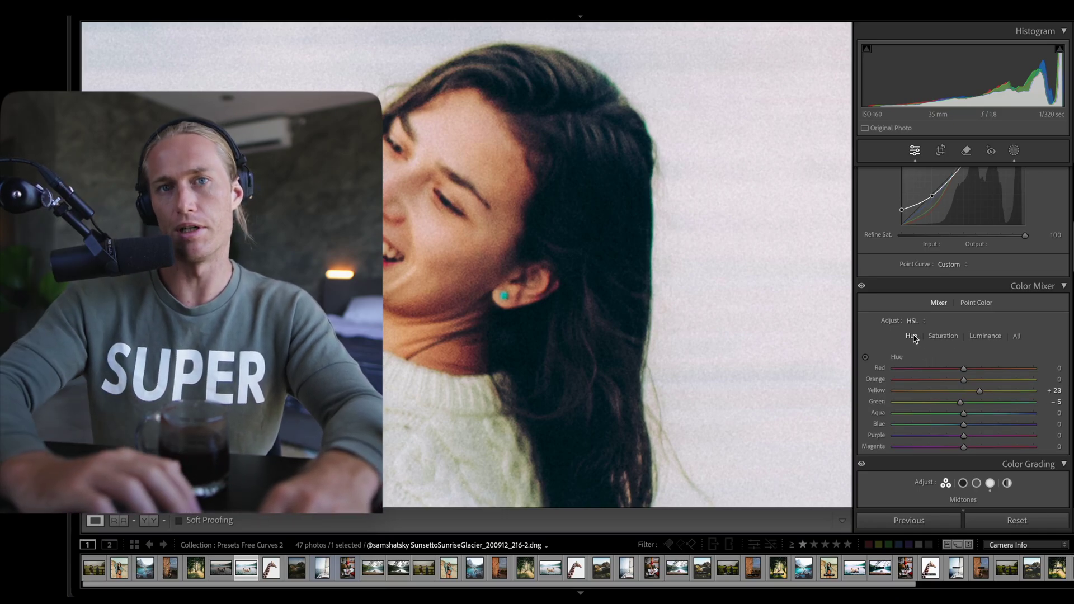
{"action": "scroll", "coordinate": [978, 271], "scroll_direction": "up", "scroll_amount": 10}
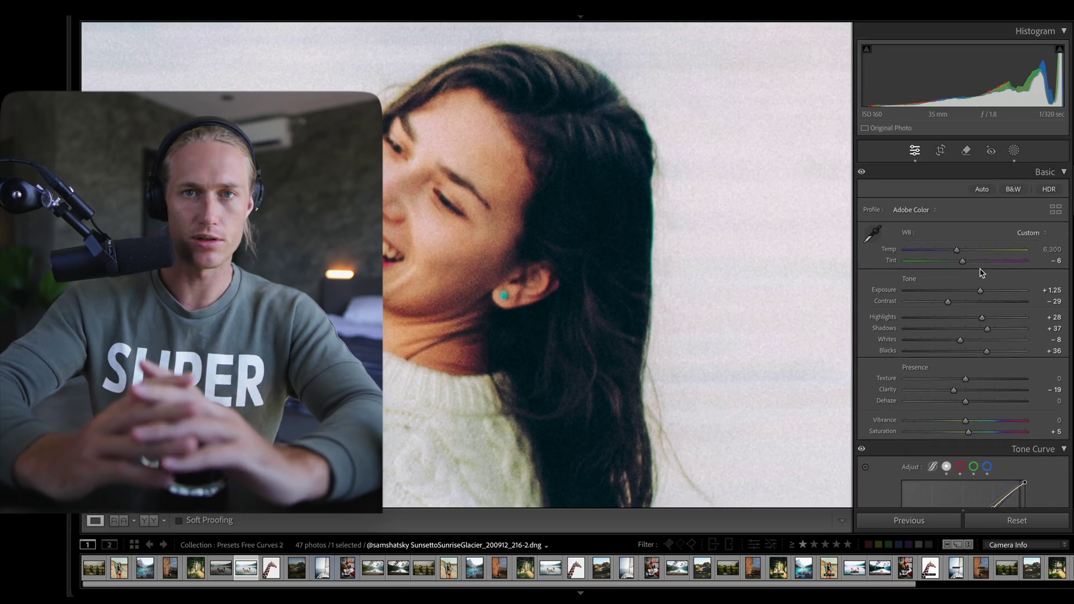
{"action": "scroll", "coordinate": [982, 274], "scroll_direction": "down", "scroll_amount": 10}
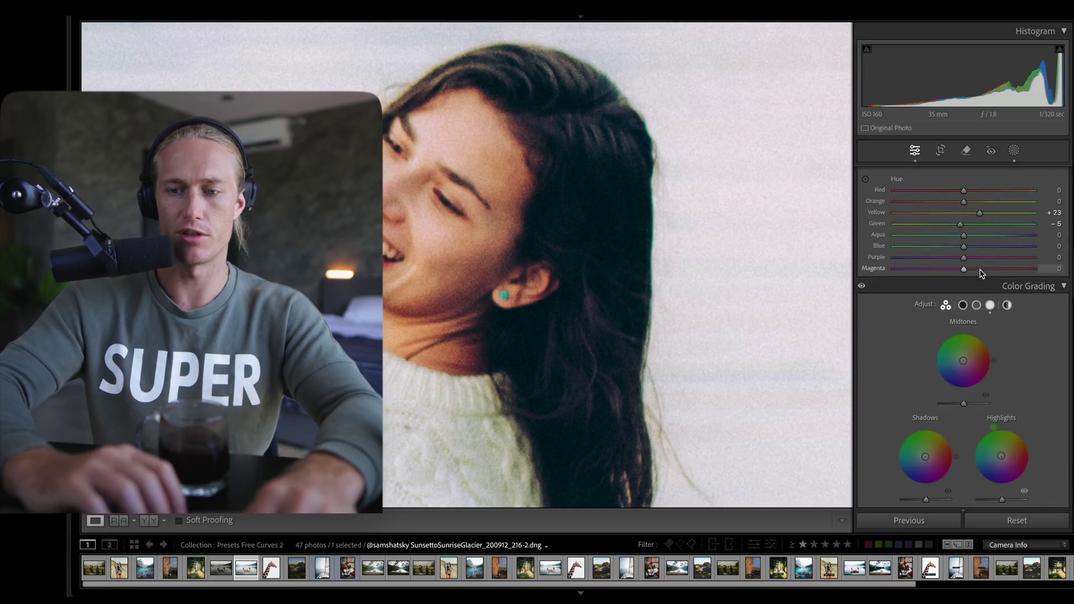
{"action": "scroll", "coordinate": [980, 274], "scroll_direction": "down", "scroll_amount": 10}
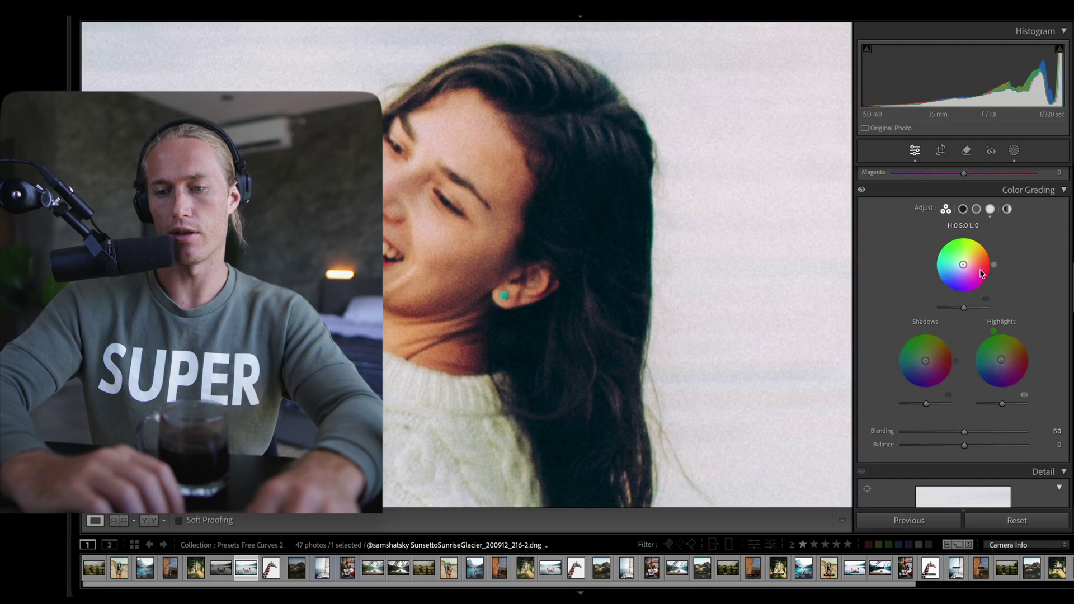
{"action": "scroll", "coordinate": [973, 336], "scroll_direction": "down", "scroll_amount": 2}
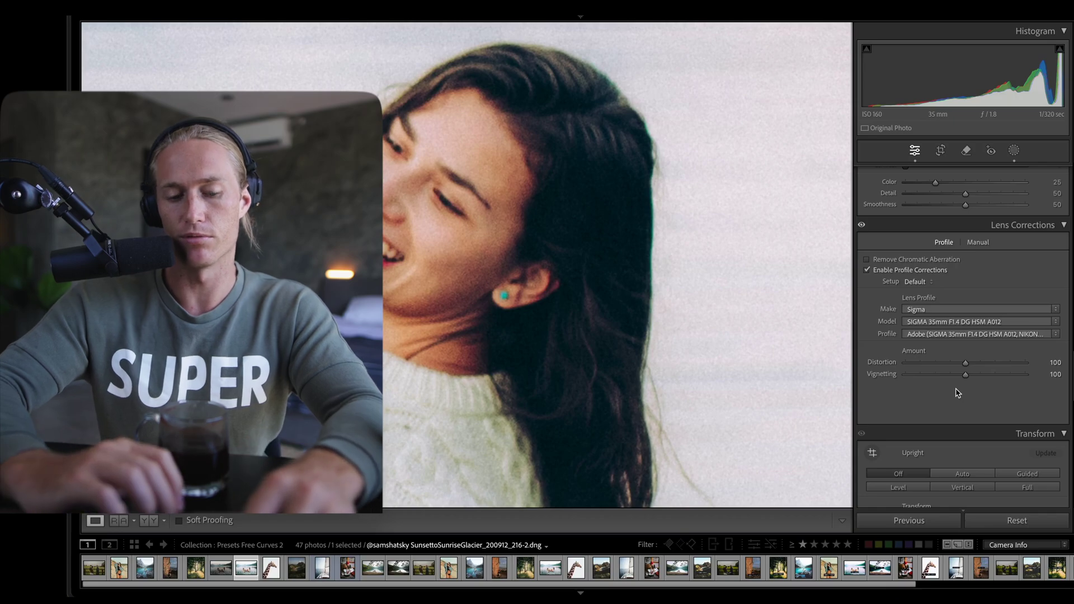
Select the red-beanie woman journaling on the rug from the filmstrip.
{"action": "left_click", "coordinate": [500, 568]}
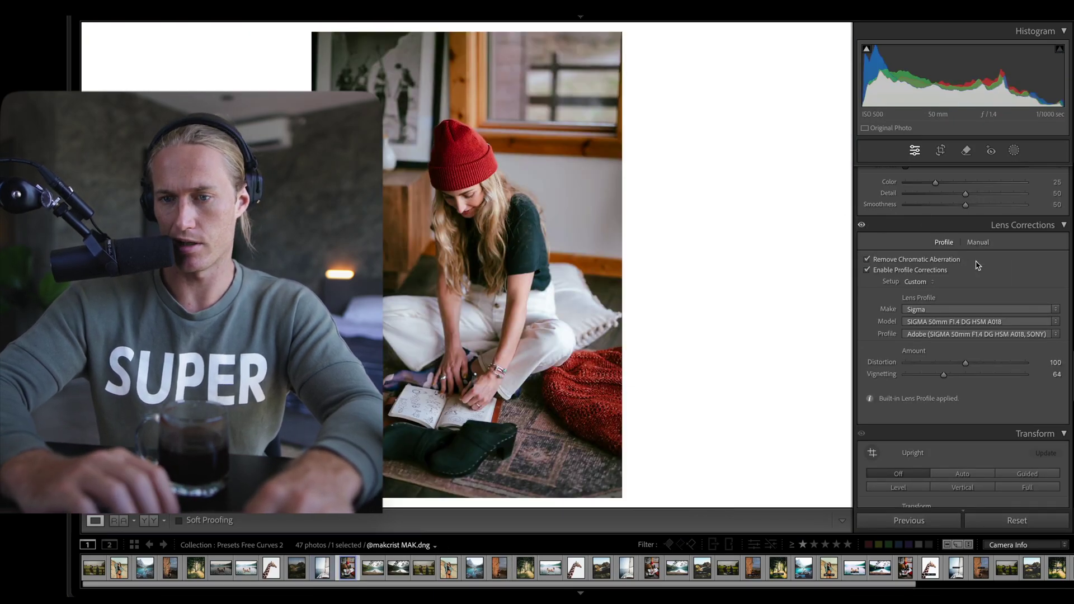
{"action": "scroll", "coordinate": [978, 265], "scroll_direction": "up", "scroll_amount": 10}
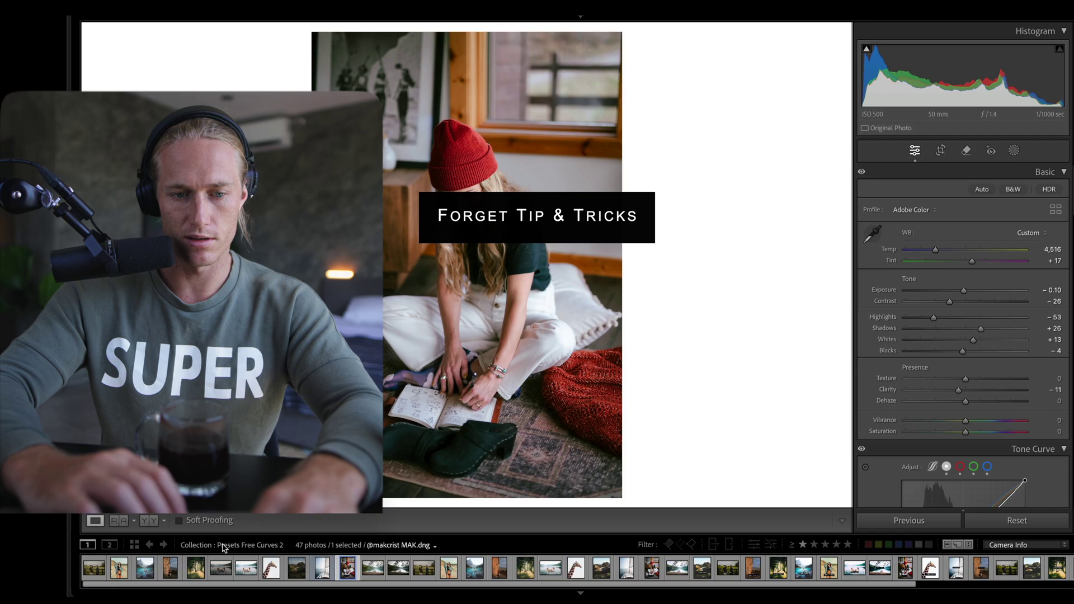
Undo the Highlights change and the settings reset to restore the earlier edits.
{"action": "scroll", "coordinate": [947, 484], "scroll_direction": "down", "scroll_amount": 2}
{"action": "key", "text": "ctrl+z"}
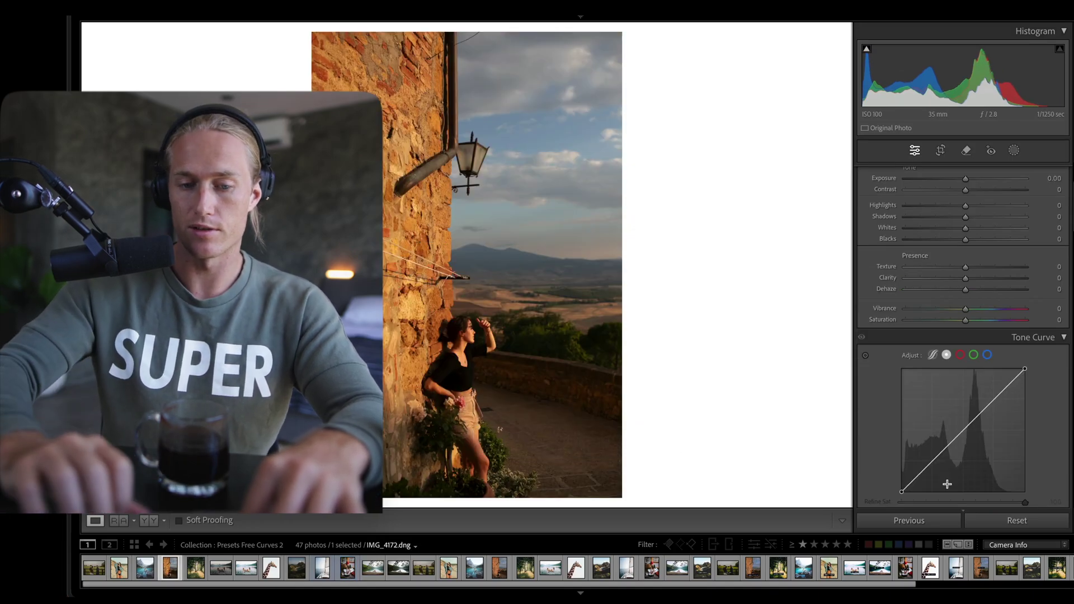
{"action": "key", "text": "ctrl+z"}
{"action": "key", "text": "ctrl+z"}
{"action": "key", "text": "ctrl+z"}
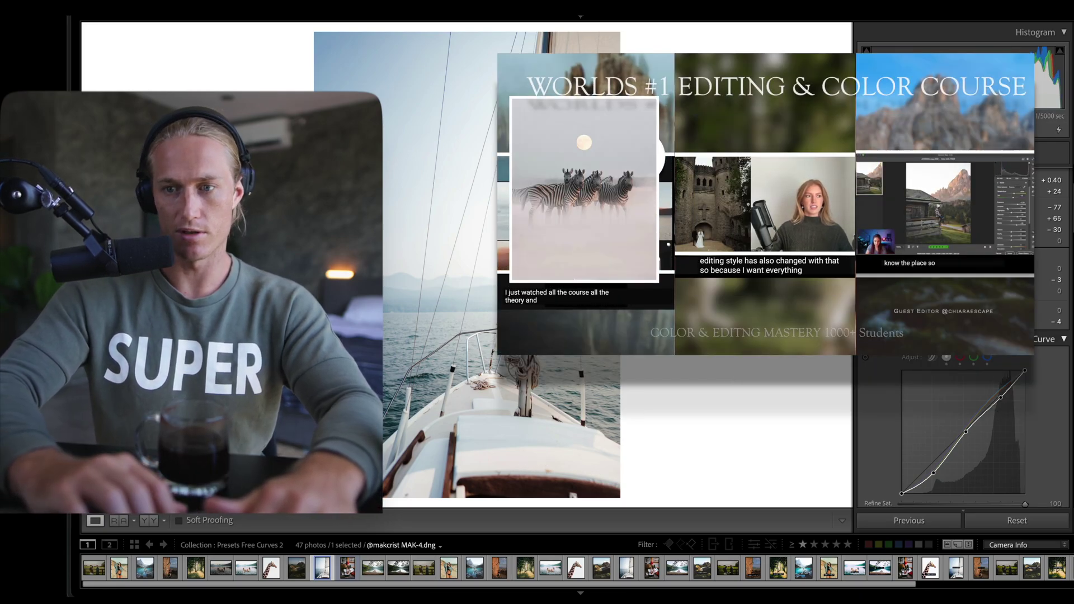
{"action": "scroll", "coordinate": [1010, 421], "scroll_direction": "up", "scroll_amount": 4}
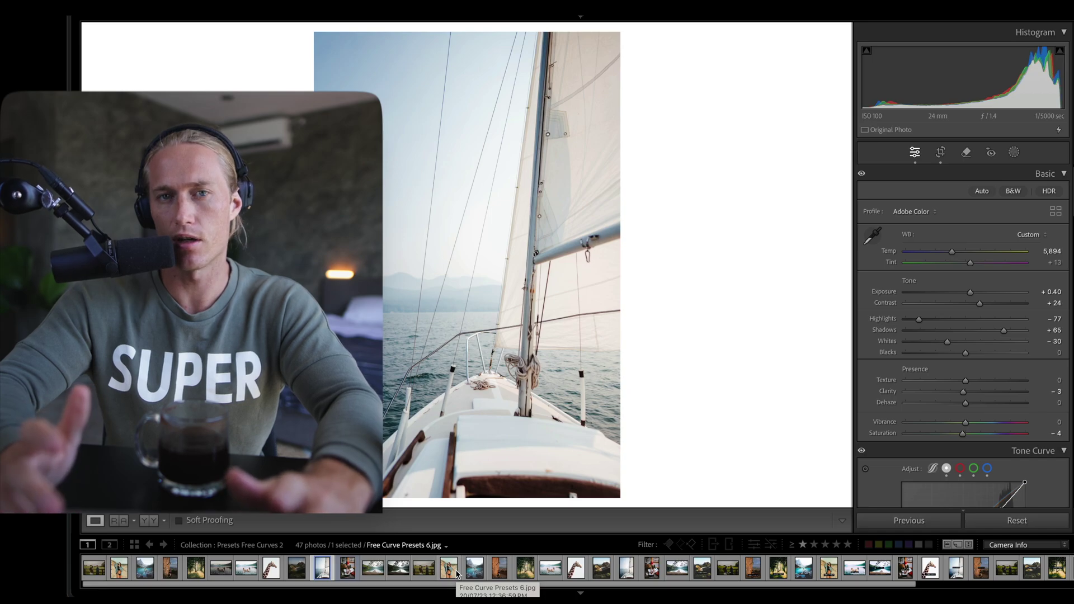
Compare the forest deer photo with its edited version, then show the lake deer photo.
{"action": "left_click", "coordinate": [524, 569]}
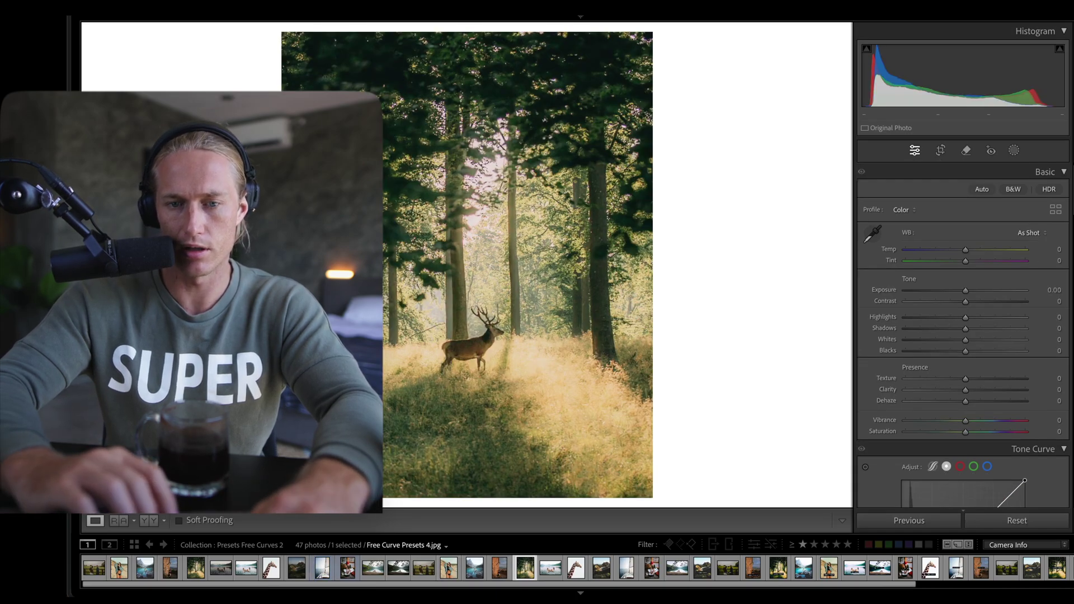
{"action": "left_click", "coordinate": [200, 567]}
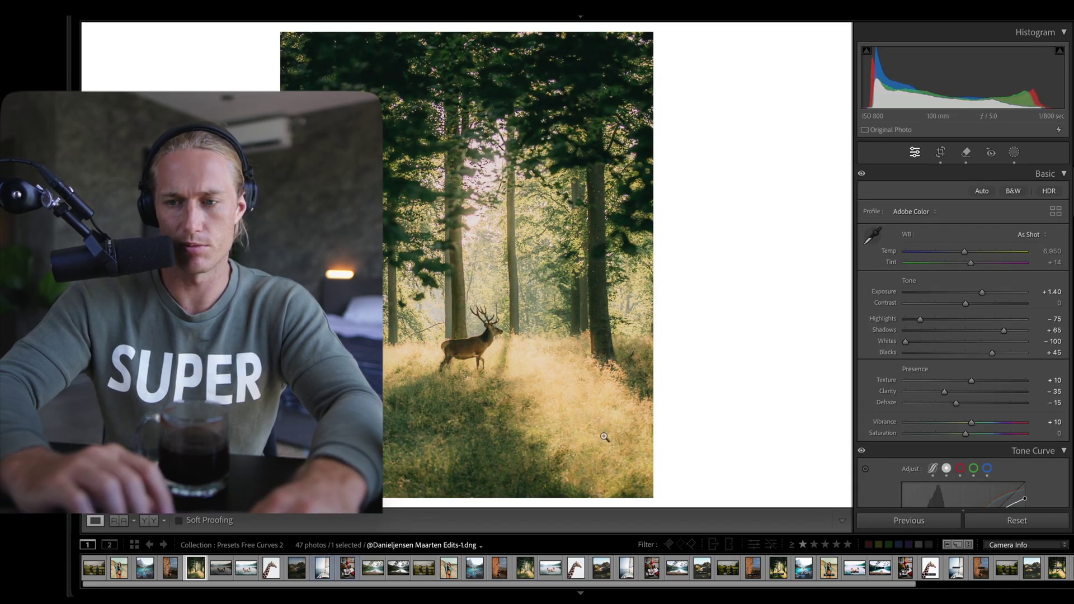
{"action": "scroll", "coordinate": [1007, 342], "scroll_direction": "down", "scroll_amount": 5}
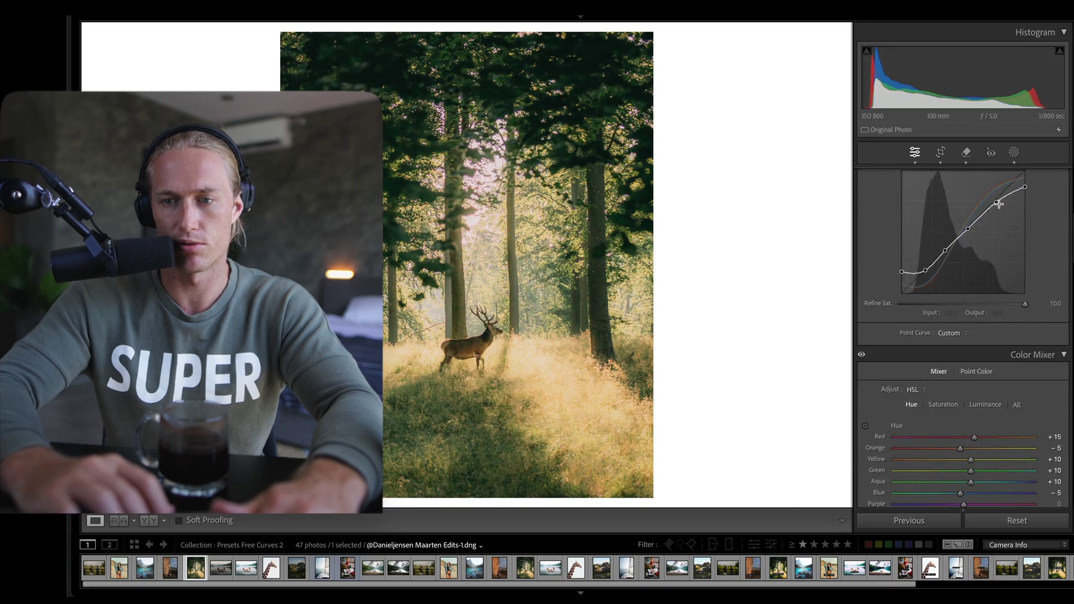
{"action": "scroll", "coordinate": [995, 268], "scroll_direction": "up", "scroll_amount": 1}
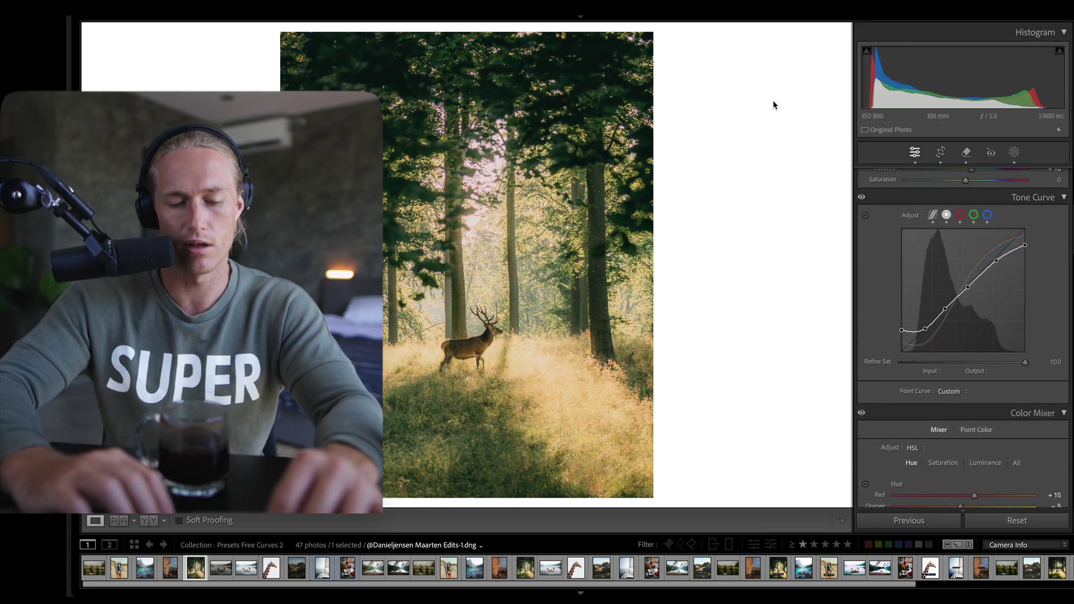
{"action": "left_click", "coordinate": [367, 567]}
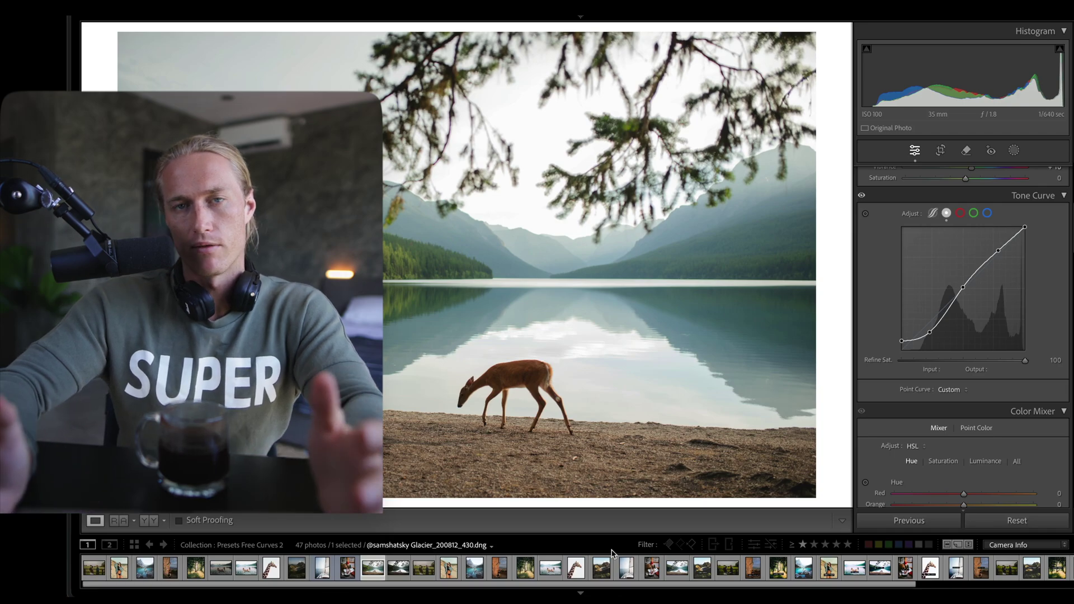
Select the sailboat photo in the filmstrip.
{"action": "left_click", "coordinate": [330, 570]}
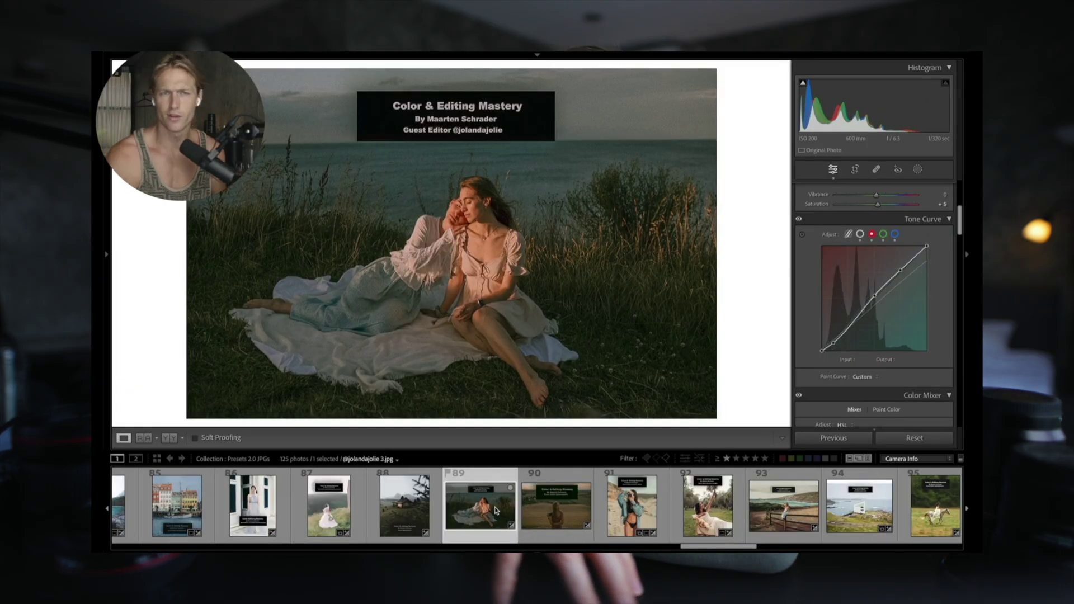
Step right, then back left twice through the filmstrip toward the knit-sweater beach portrait.
{"action": "key", "text": "Right"}
{"action": "key", "text": "Right"}
{"action": "key", "text": "Left"}
{"action": "key", "text": "Left"}
{"action": "key", "text": "Left"}
{"action": "key", "text": "Left"}
{"action": "key", "text": "Left"}
{"action": "key", "text": "Left"}
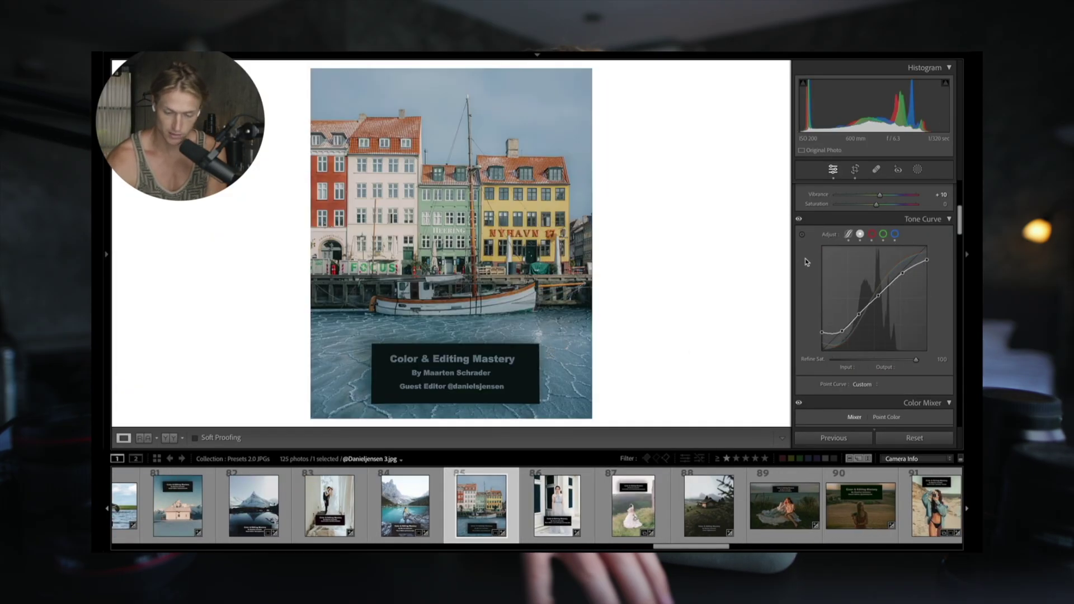
{"action": "key", "text": "Left"}
{"action": "key", "text": "Left"}
{"action": "scroll", "coordinate": [279, 506], "scroll_direction": "up", "scroll_amount": 10}
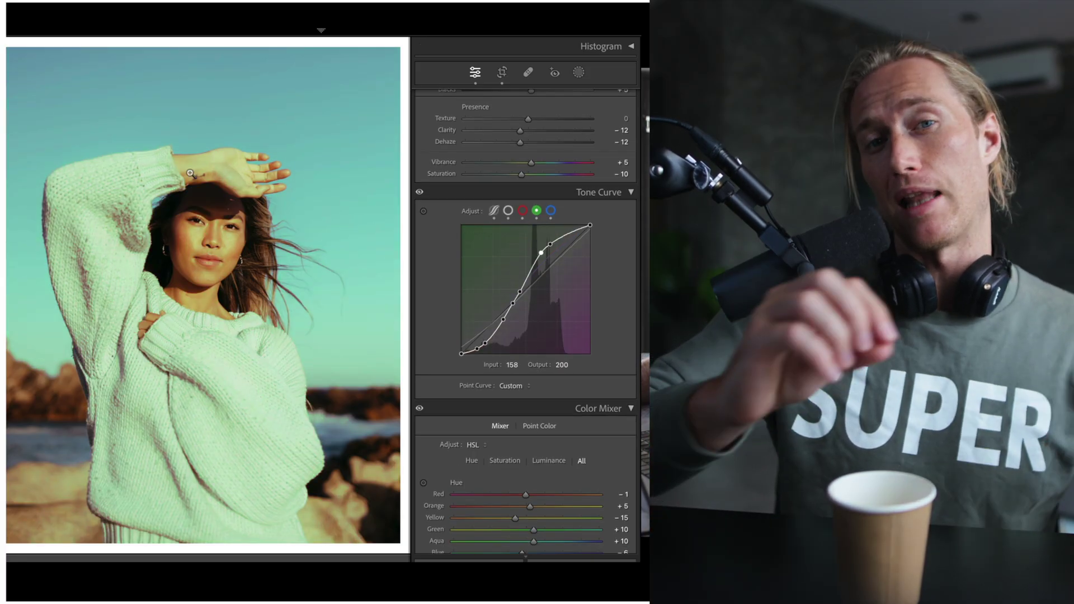
Undo the sweater portrait's blue-channel curve change, then lower the waterfall photo's blue-curve shadows.
{"action": "left_click", "coordinate": [551, 212]}
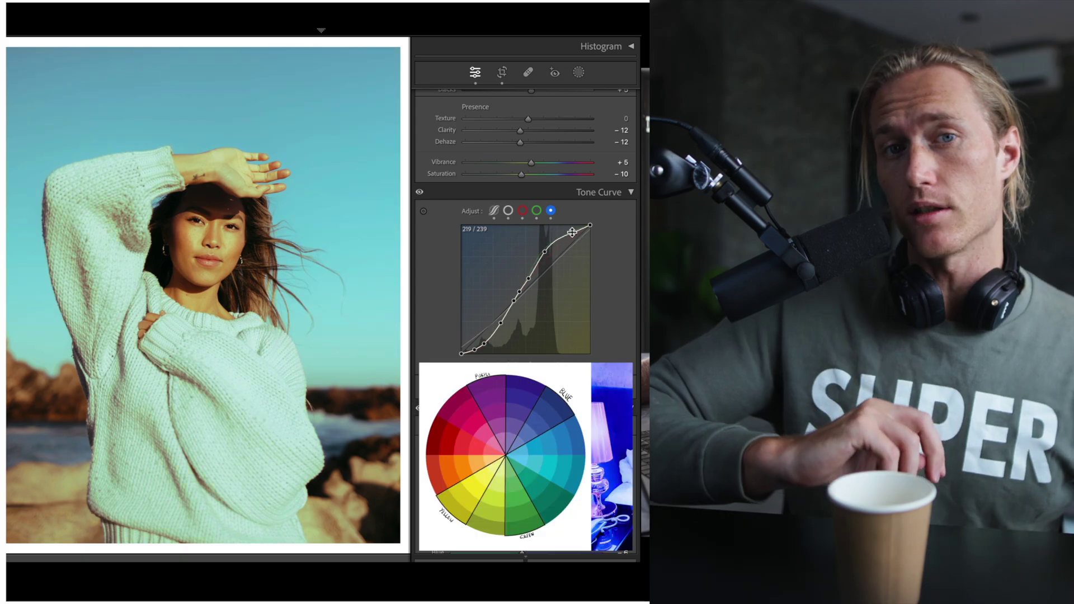
{"action": "key", "text": "ctrl+z"}
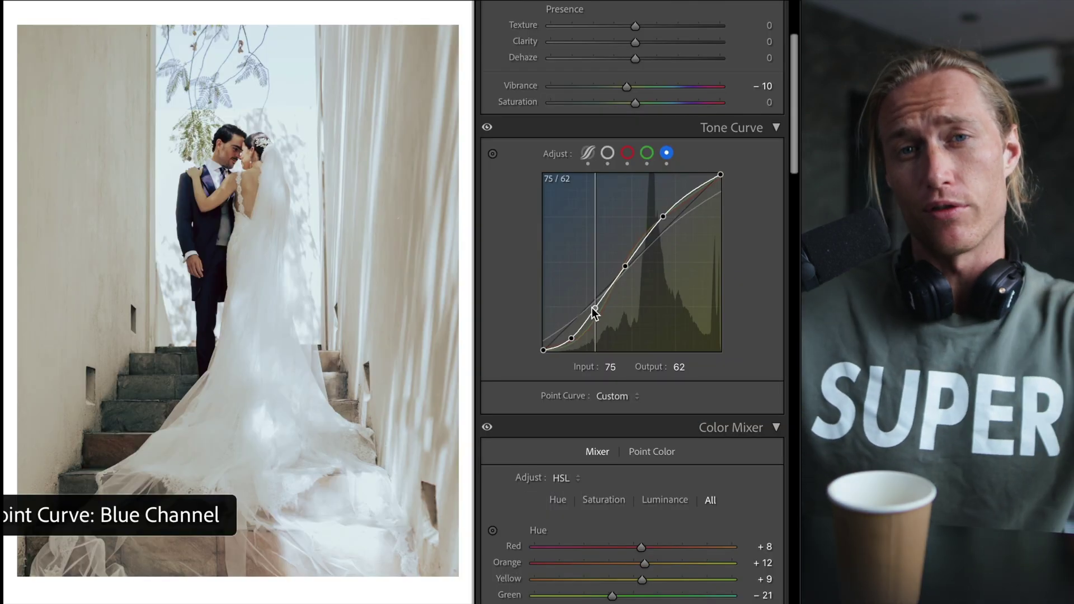
{"action": "left_click_drag", "start_coordinate": [592, 308], "coordinate": [683, 216]}
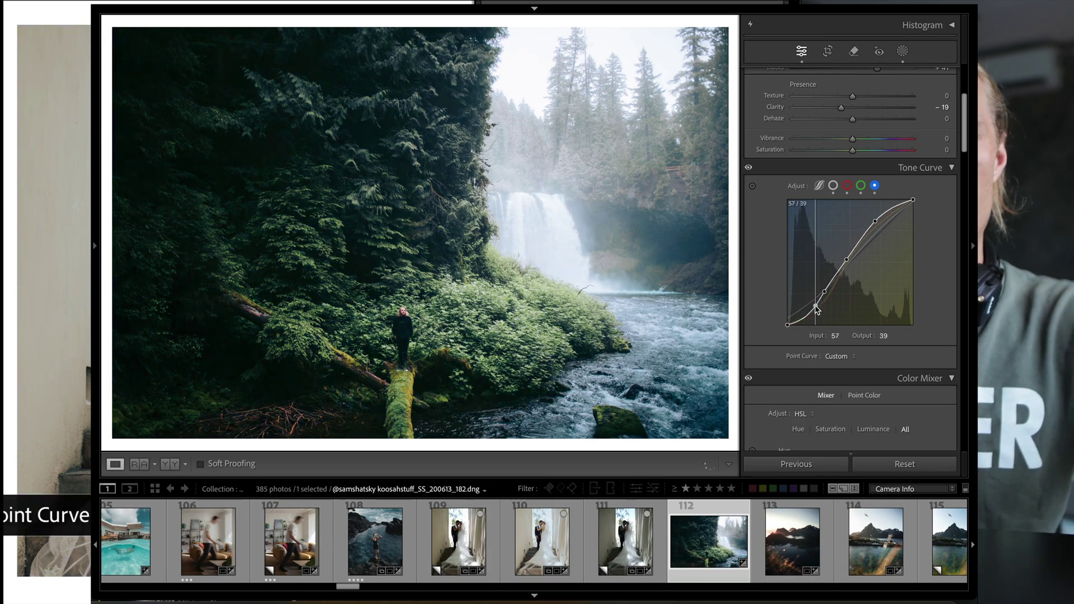
Undo two blue-curve edits and lift the upper blue point to Input 184, Output 200.
{"action": "key", "text": "ctrl+z"}
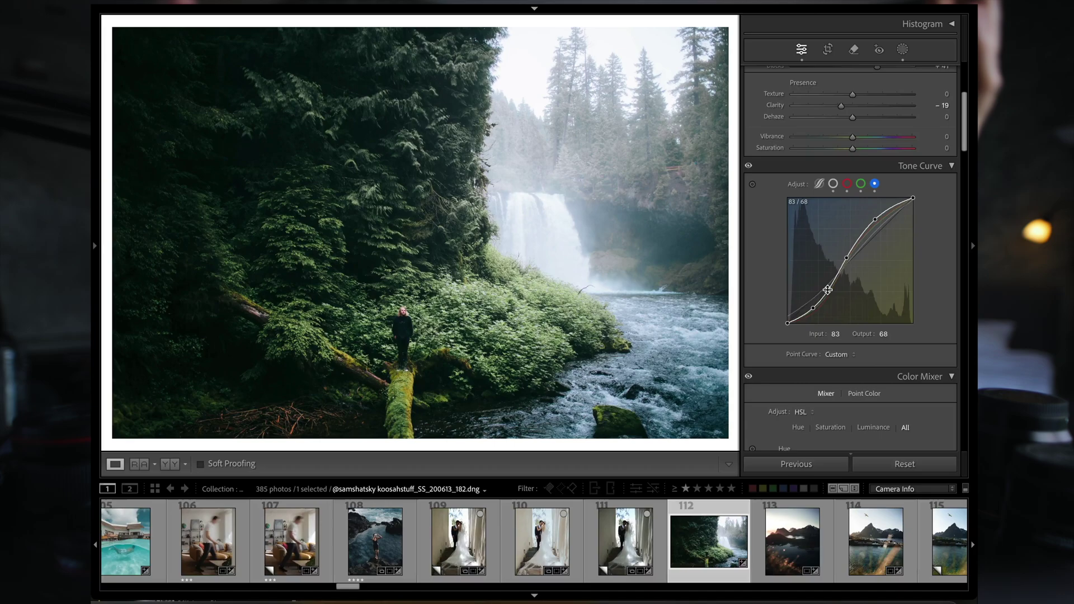
{"action": "key", "text": "ctrl+z"}
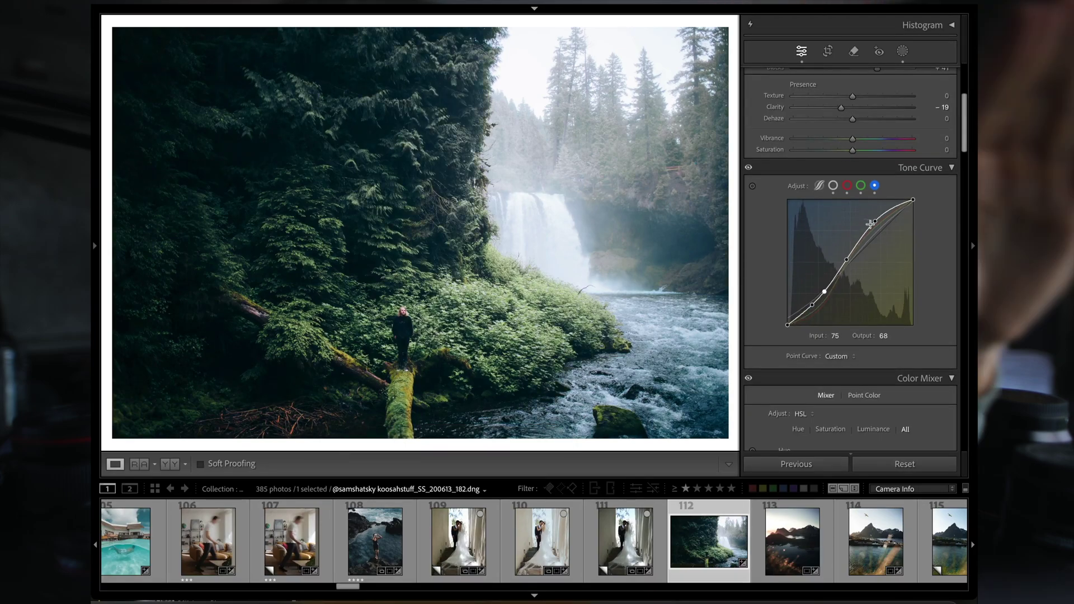
{"action": "left_click_drag", "start_coordinate": [877, 221], "coordinate": [881, 235]}
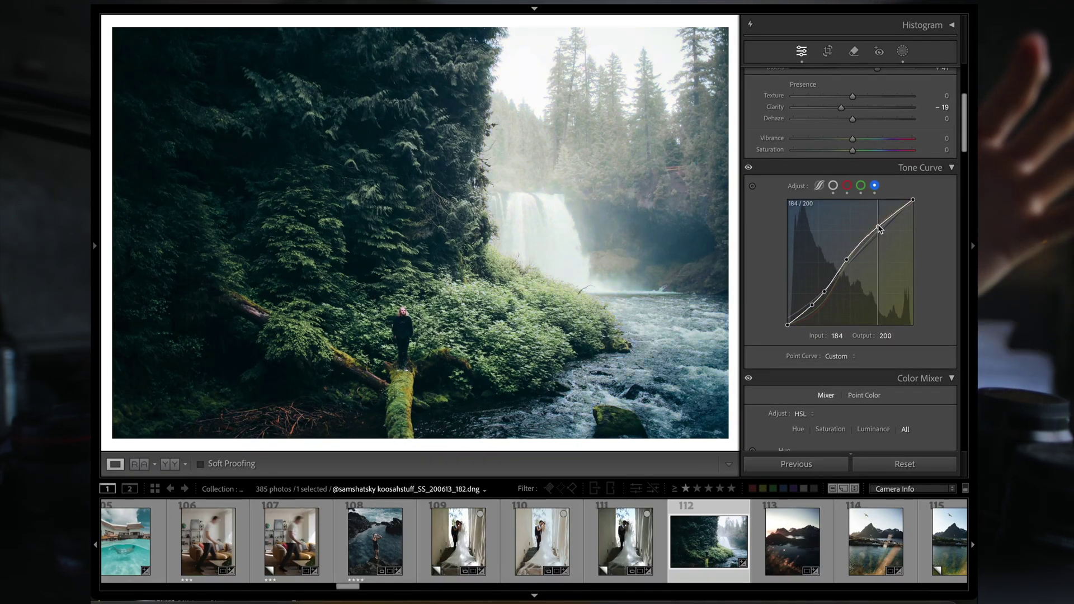